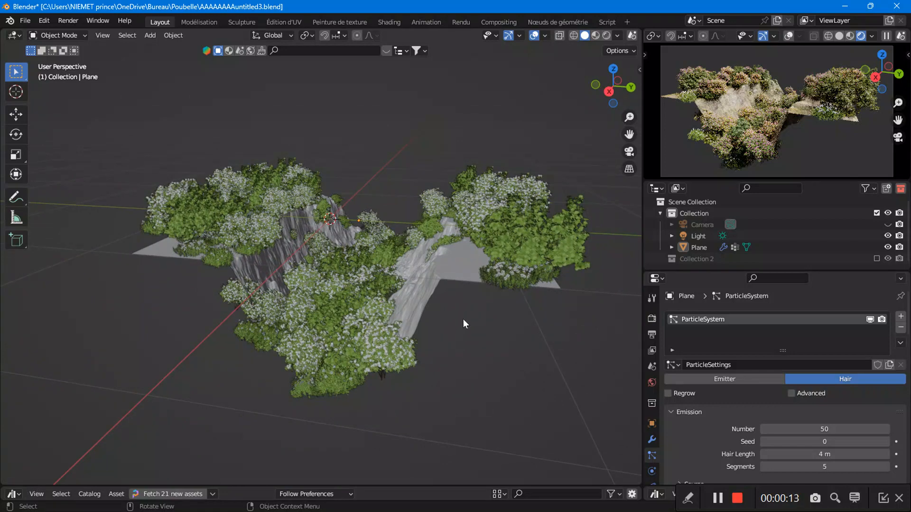
Step: Hide the plane's particle system in the viewport and examine the bare cliff terrain of the finished scene
middle_drag(513, 301, 506, 302)
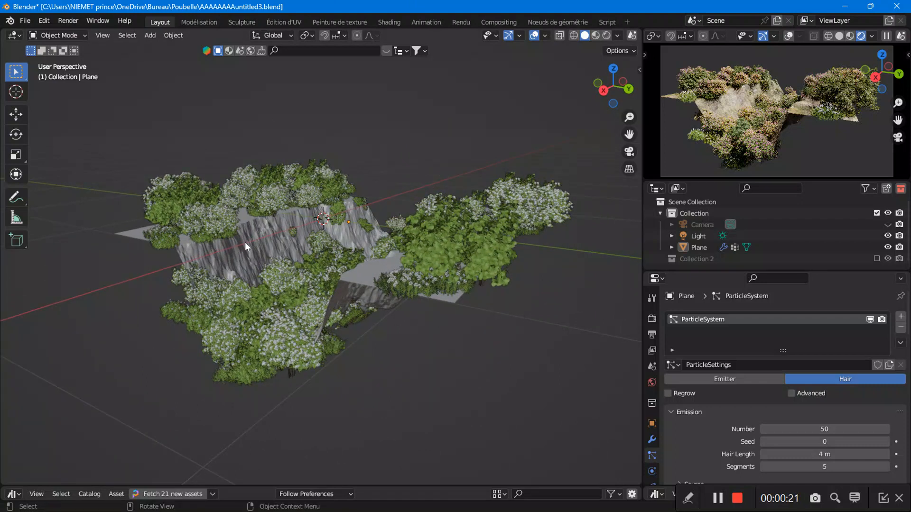
scroll(303, 306, up, 1)
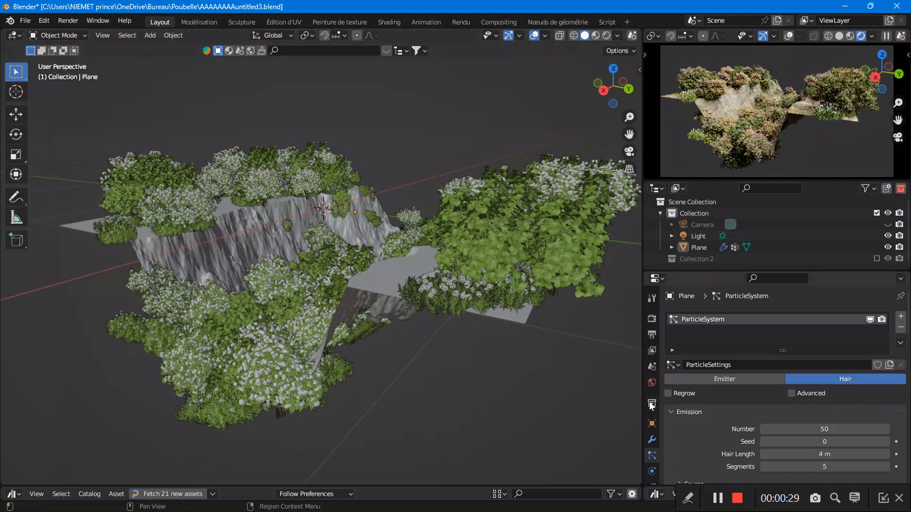
click(871, 320)
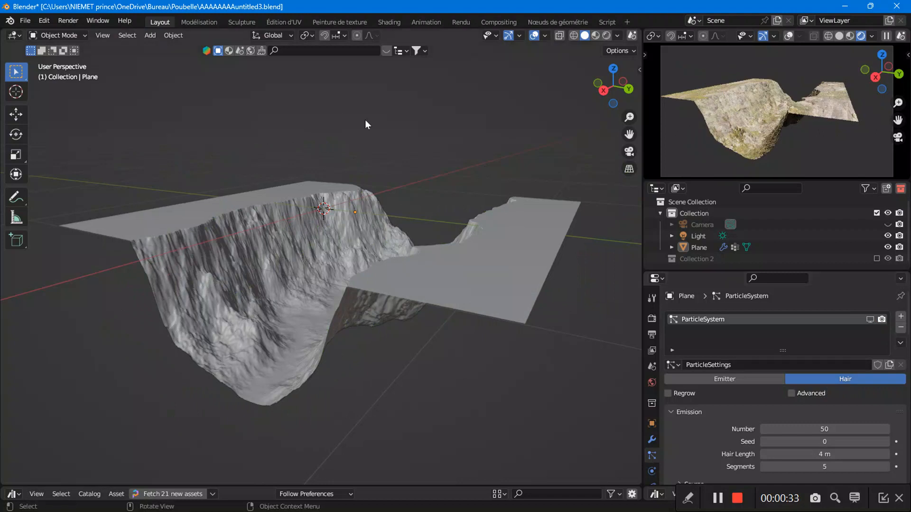
middle_drag(313, 265, 282, 284)
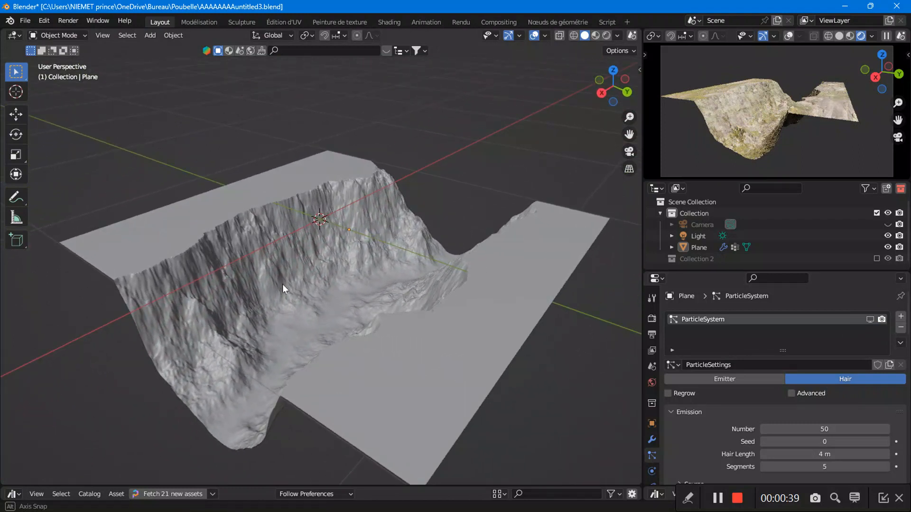
Step: Start a new file with the default scene
click(24, 20)
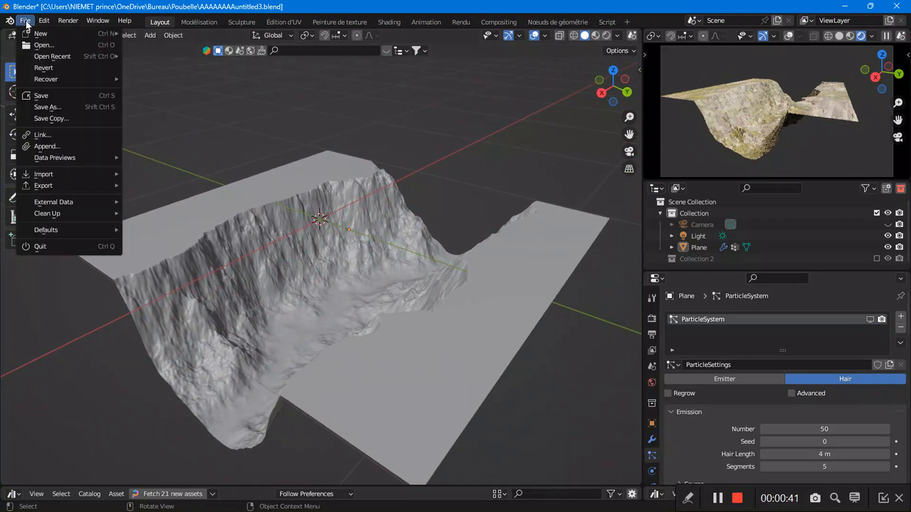
mouse_move(81, 33)
click(137, 31)
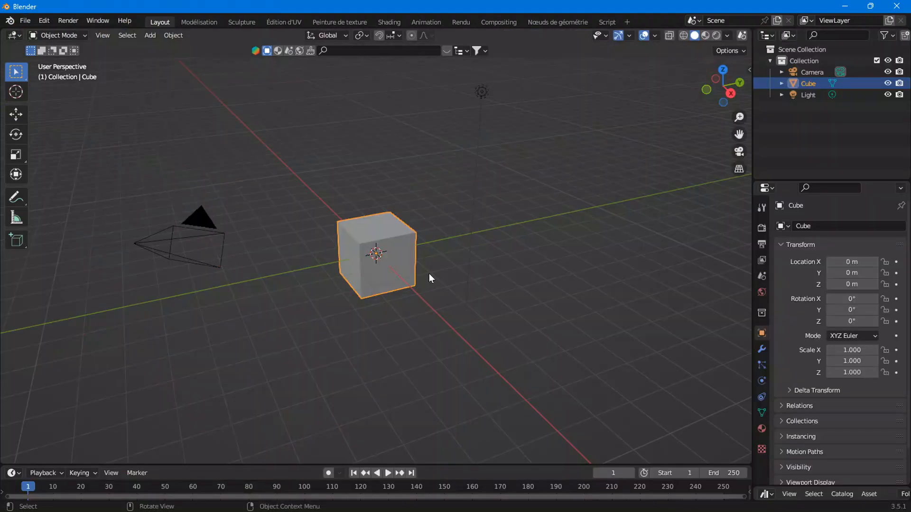
Step: Delete the default cube from the scene
mouse_move(429, 273)
middle_down()
mouse_move(482, 285)
mouse_move(459, 246)
mouse_move(430, 270)
middle_up()
right_click(374, 250)
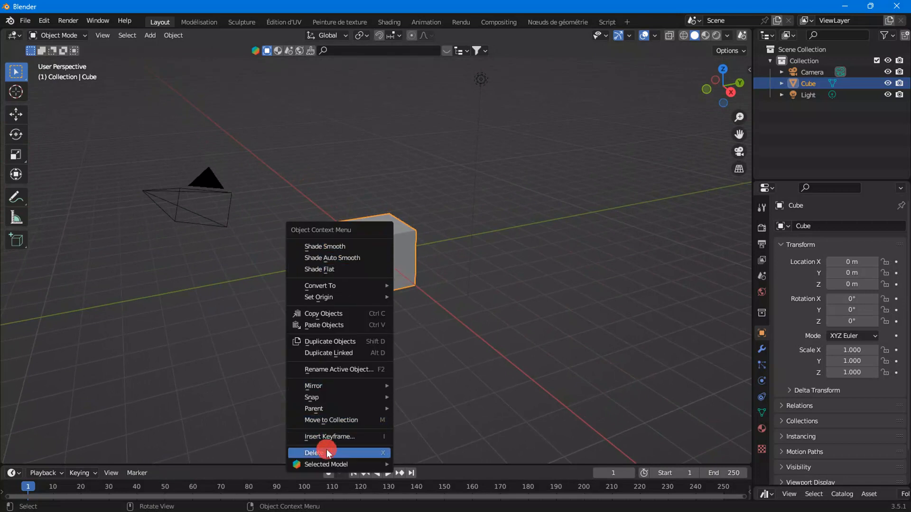
right_click(366, 245)
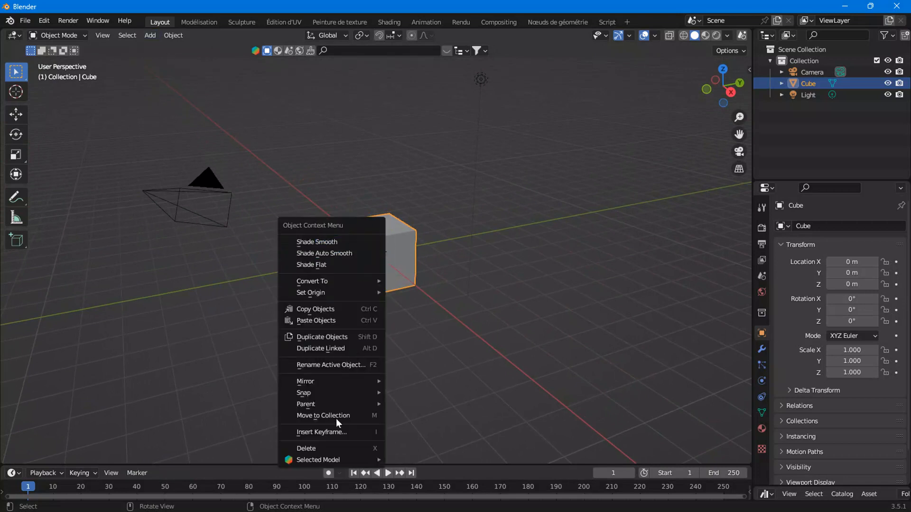
click(334, 448)
Step: Add a mesh plane at the centre of the scene
click(150, 35)
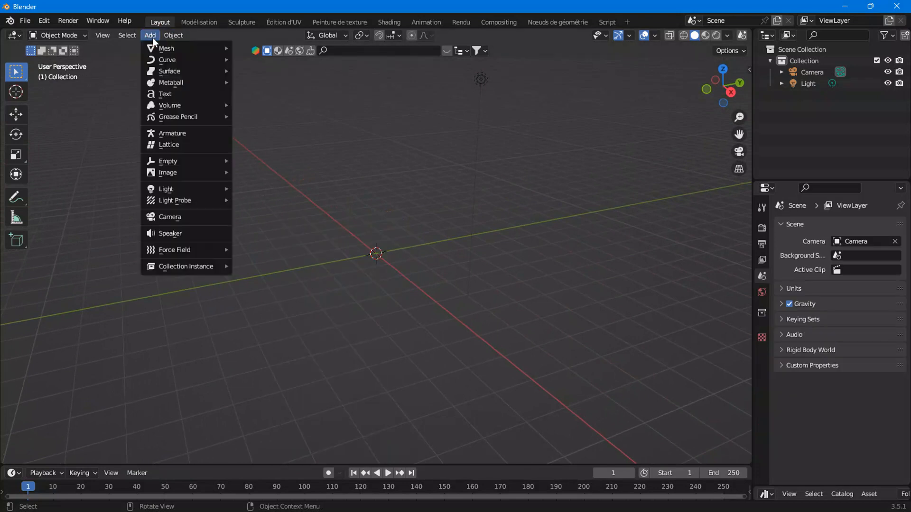
mouse_move(221, 48)
click(256, 48)
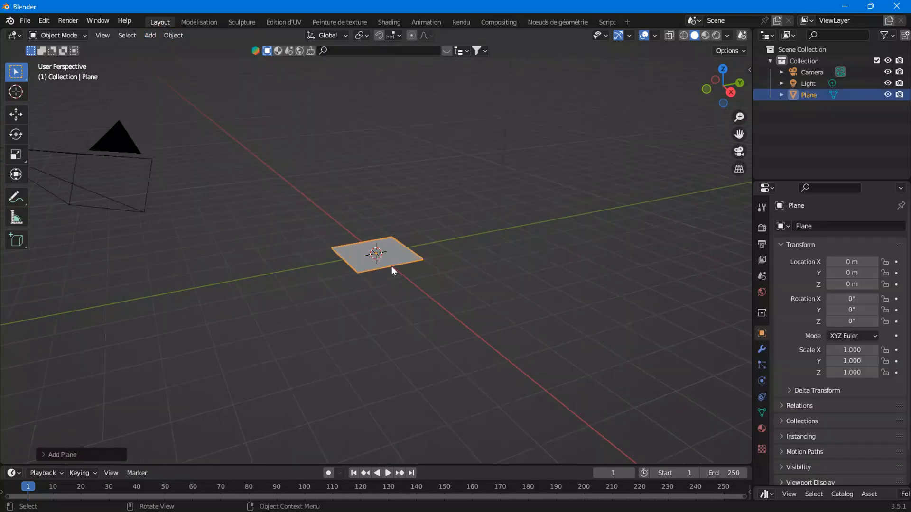
scroll(391, 266, up, 7)
scroll(420, 247, up, 2)
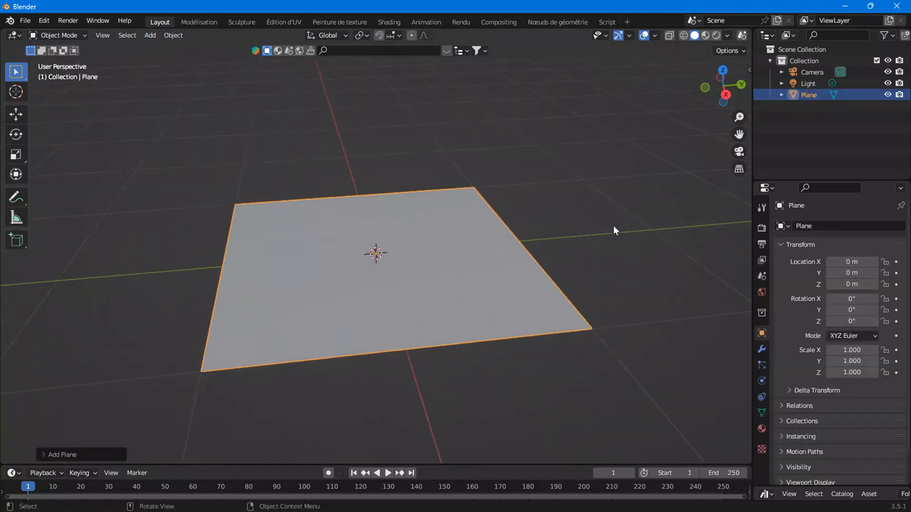
Step: Give the plane a Simple Subdivision Surface modifier with 3 viewport levels
click(761, 349)
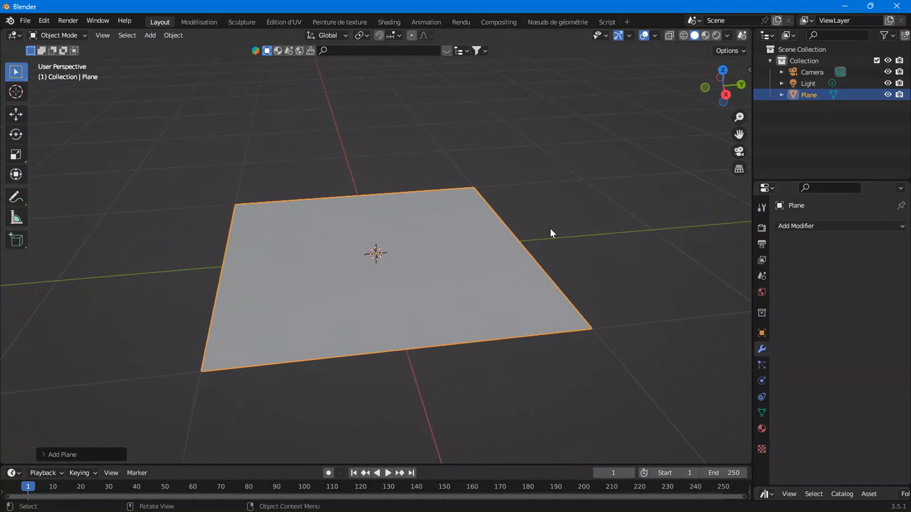
click(805, 225)
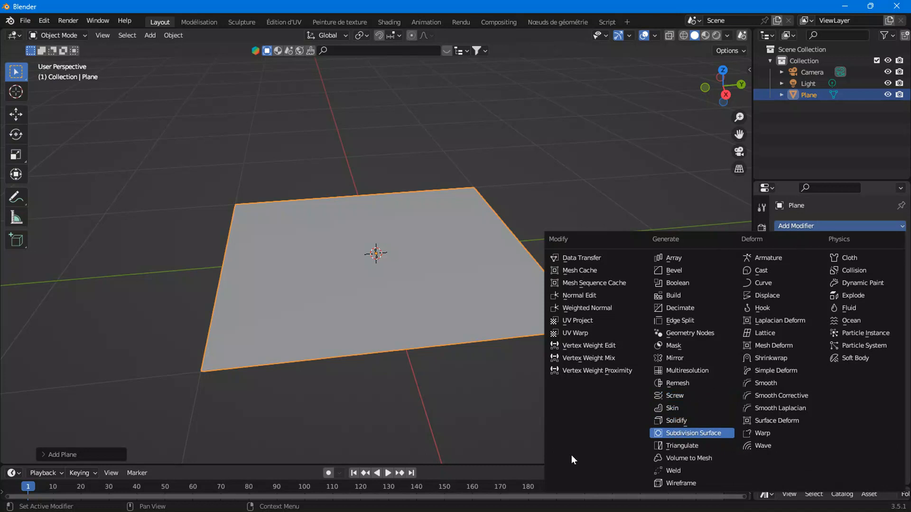
key(Return)
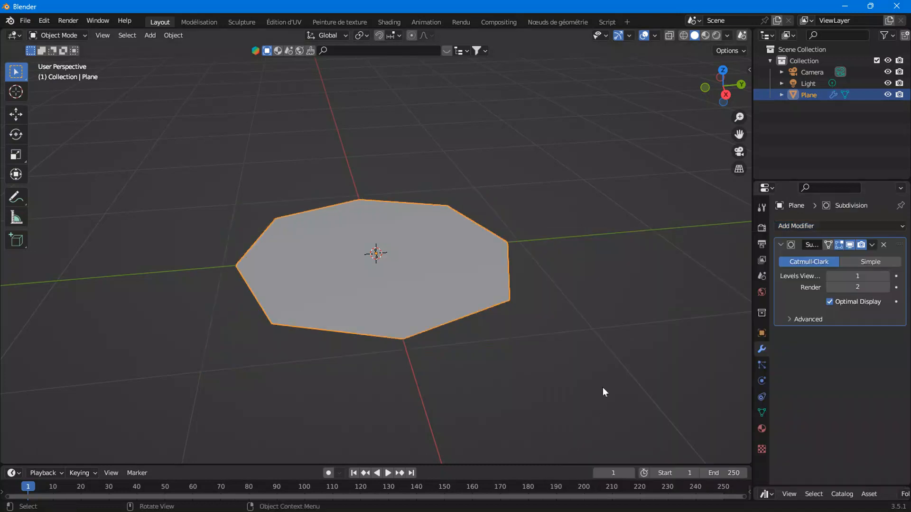
click(886, 276)
click(887, 275)
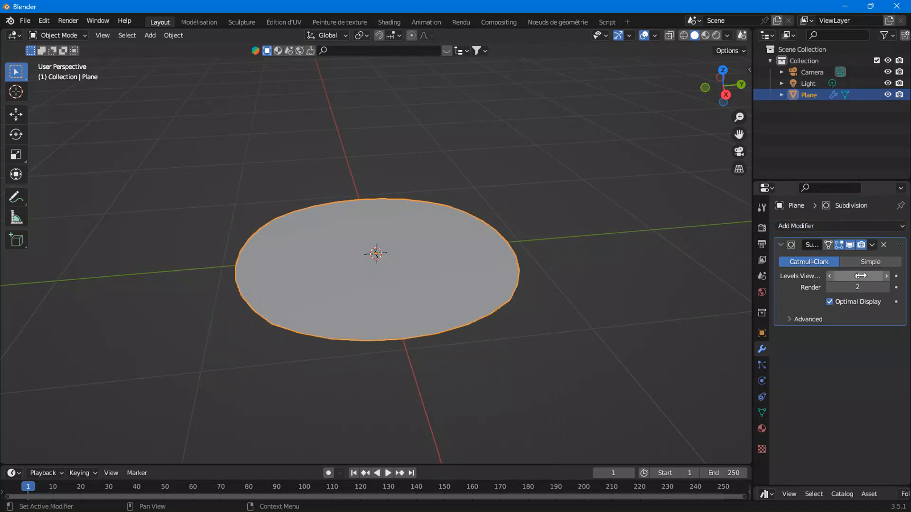
click(853, 264)
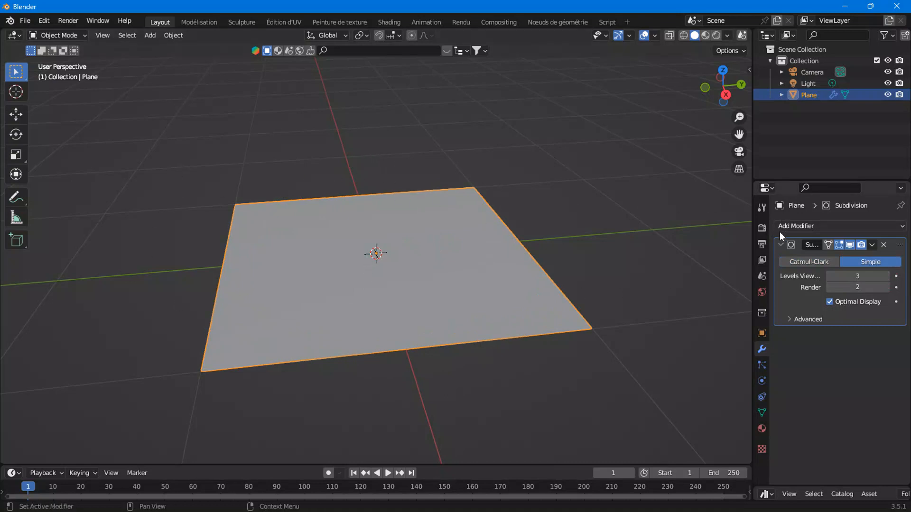
Step: Collapse the Subdivision Surface modifier and duplicate it on the plane
click(780, 245)
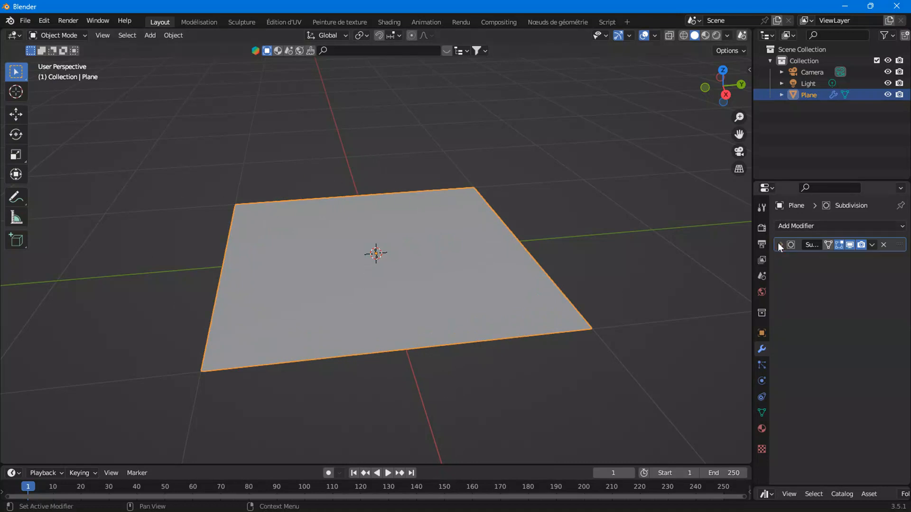
click(871, 245)
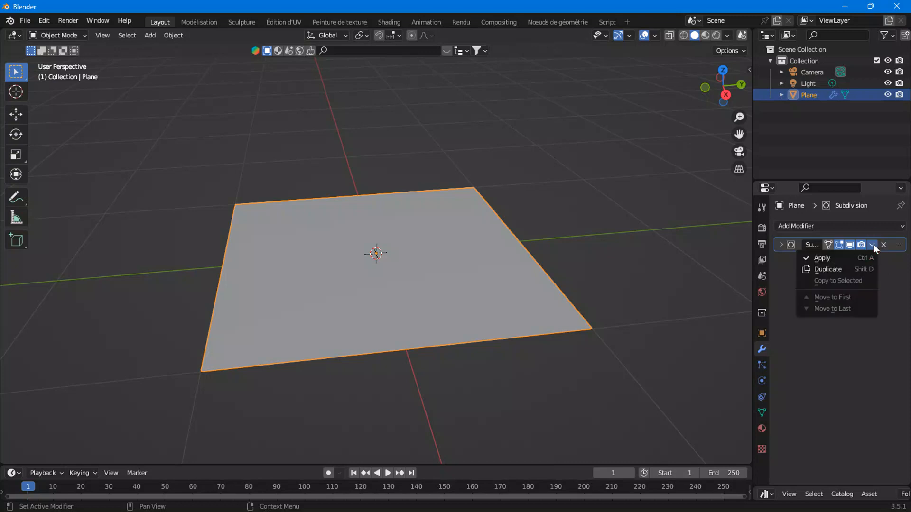
click(834, 271)
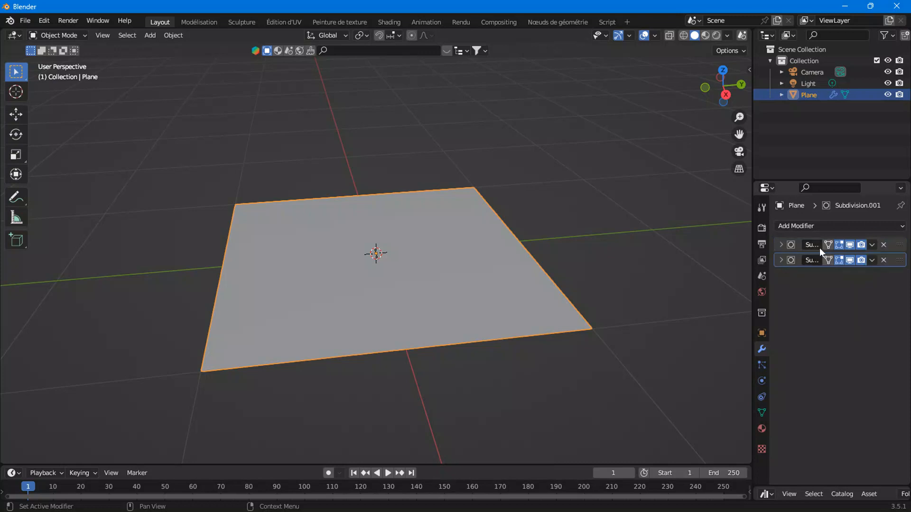
Step: Add a Displace modifier to the plane and create a new texture for it
click(802, 225)
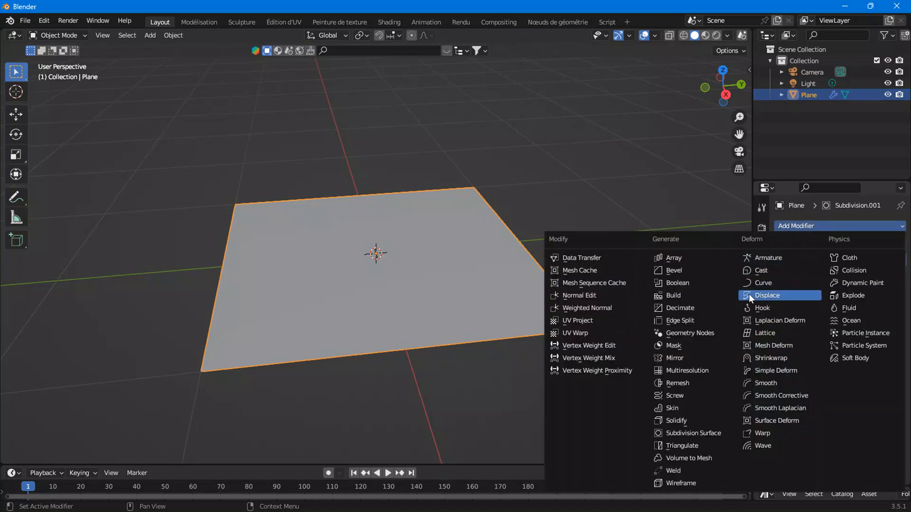
click(770, 296)
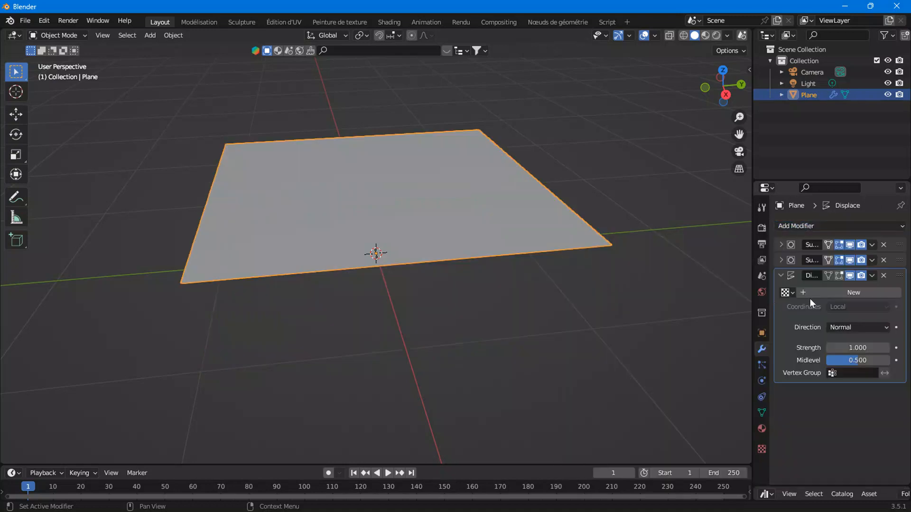
click(835, 292)
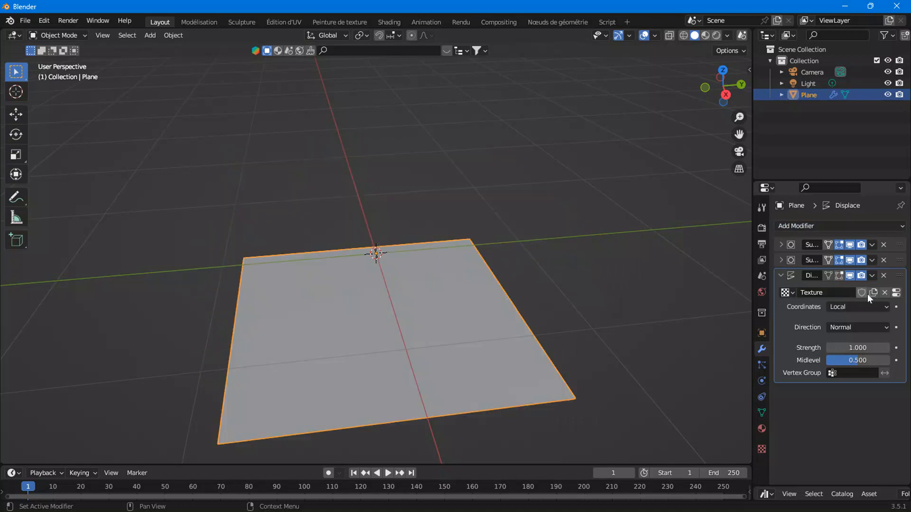
Step: Change the displacement texture's type to Marble
click(895, 293)
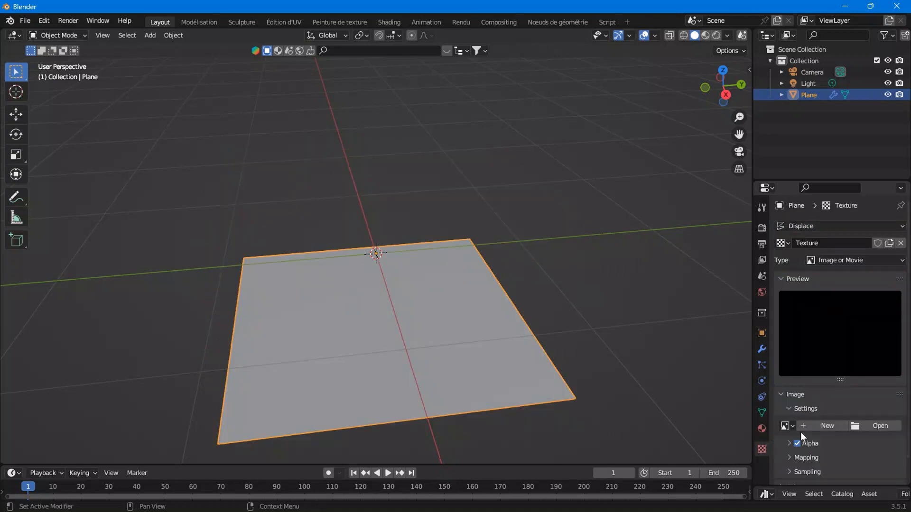
scroll(507, 340, down, 1)
middle_drag(507, 340, 520, 325)
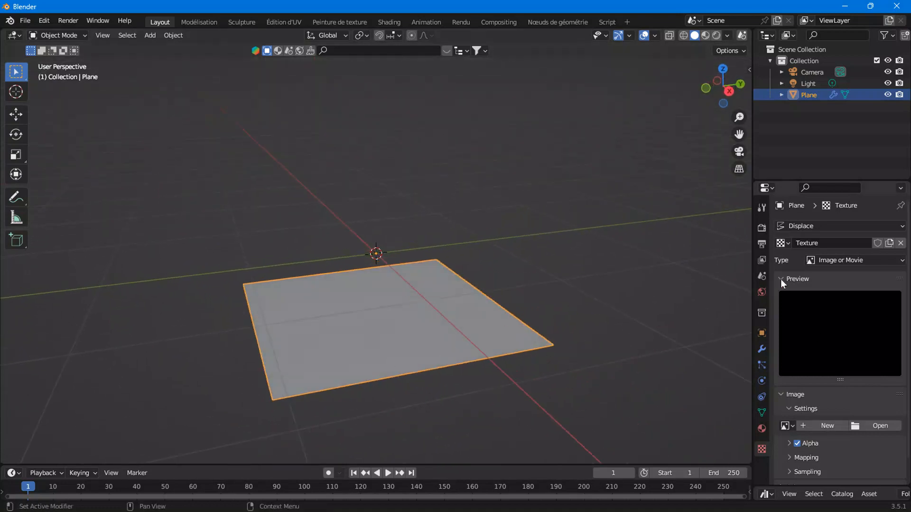
click(832, 262)
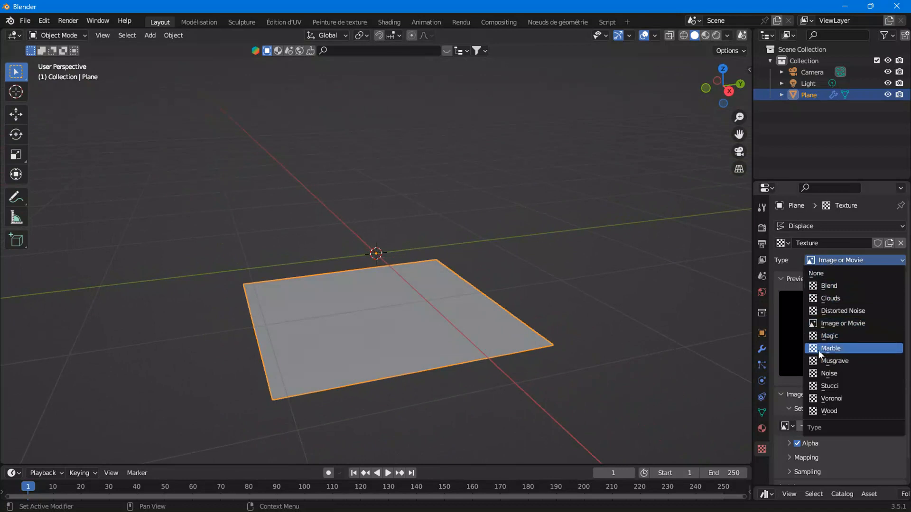
click(844, 348)
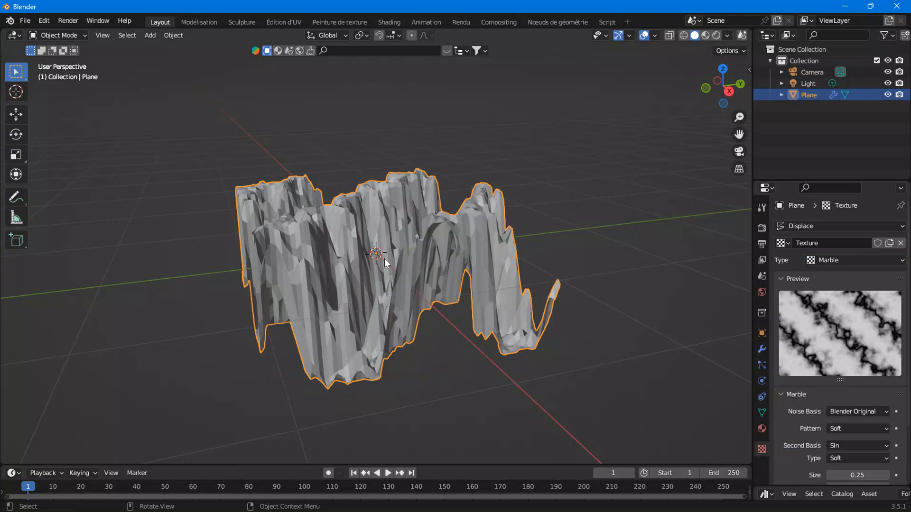
Step: Set the Displace modifier's midlevel to 0 and check the displaced plane against the ground level
click(760, 351)
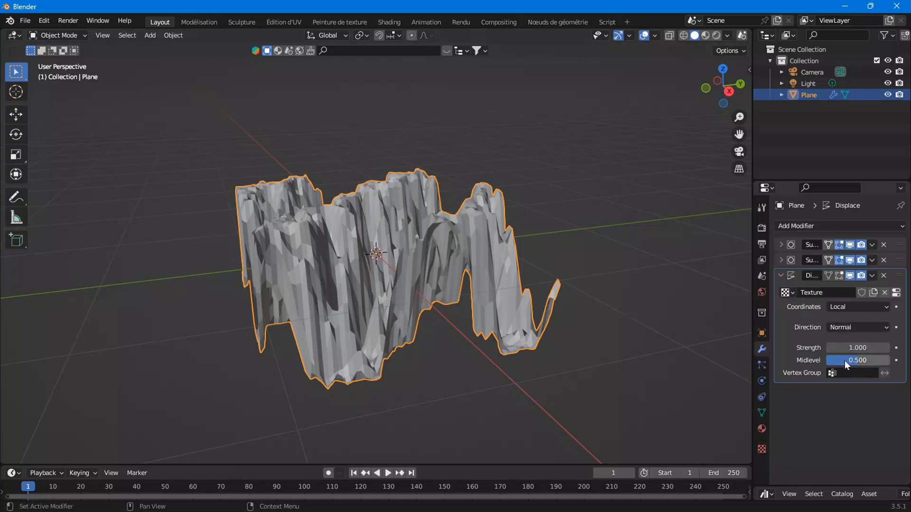
drag(863, 363, 828, 363)
middle_drag(374, 281, 329, 280)
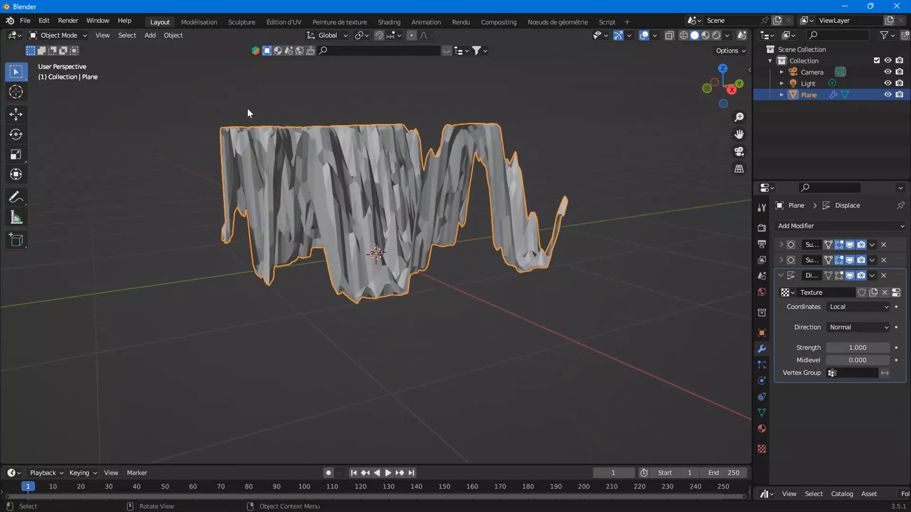
middle_drag(512, 296, 402, 265)
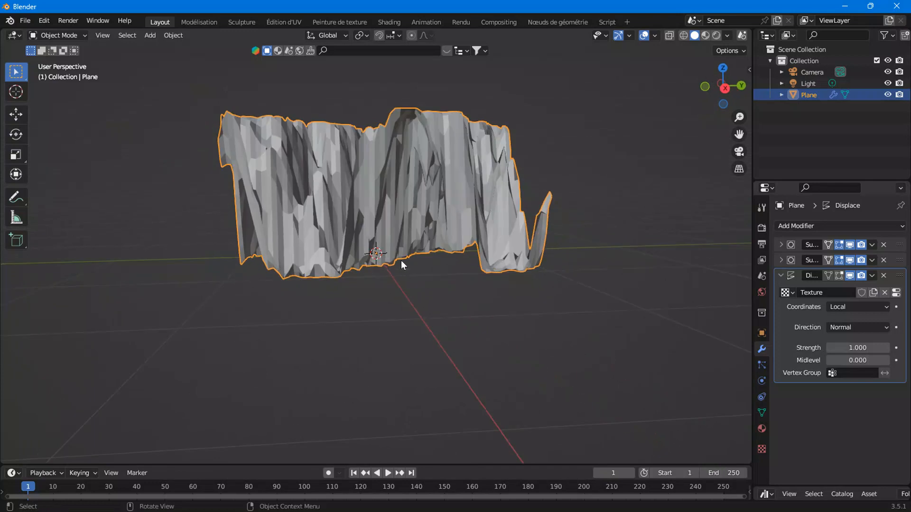
key(KP_3)
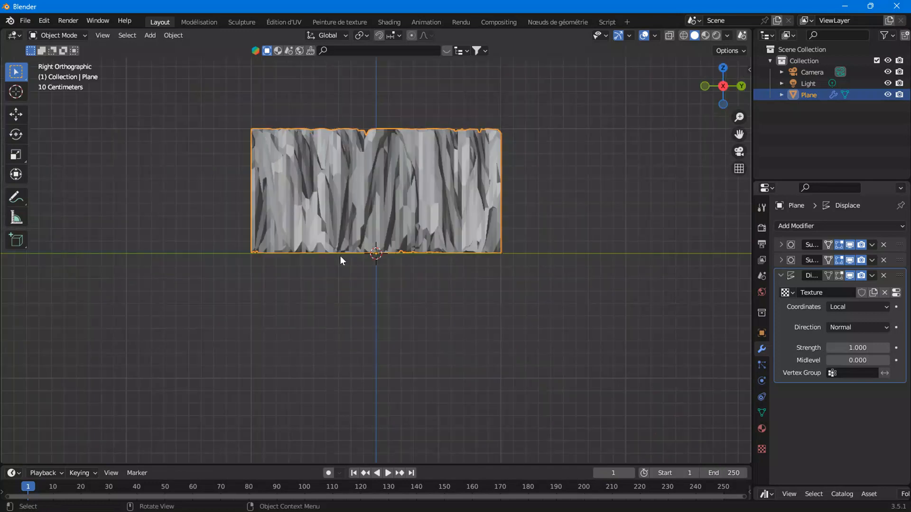
middle_drag(385, 254, 451, 270)
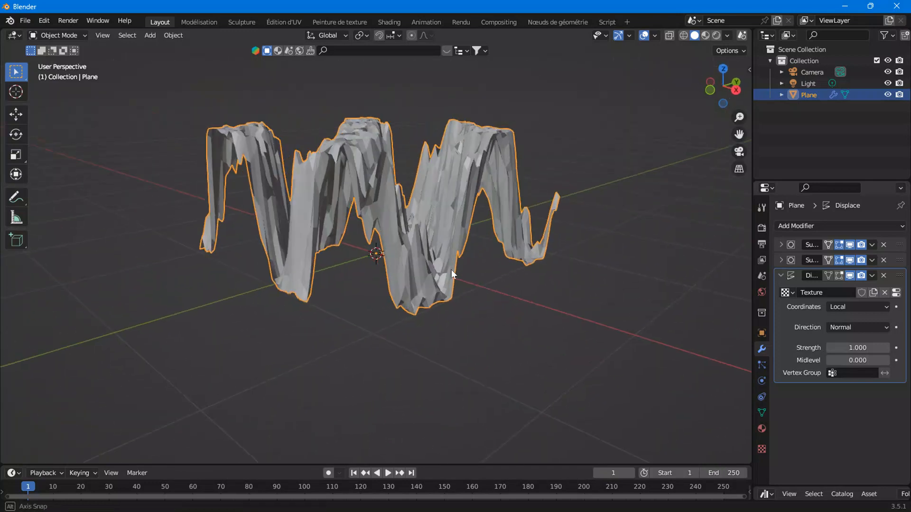
mouse_move(372, 223)
middle_down()
mouse_move(389, 270)
mouse_move(376, 221)
middle_up()
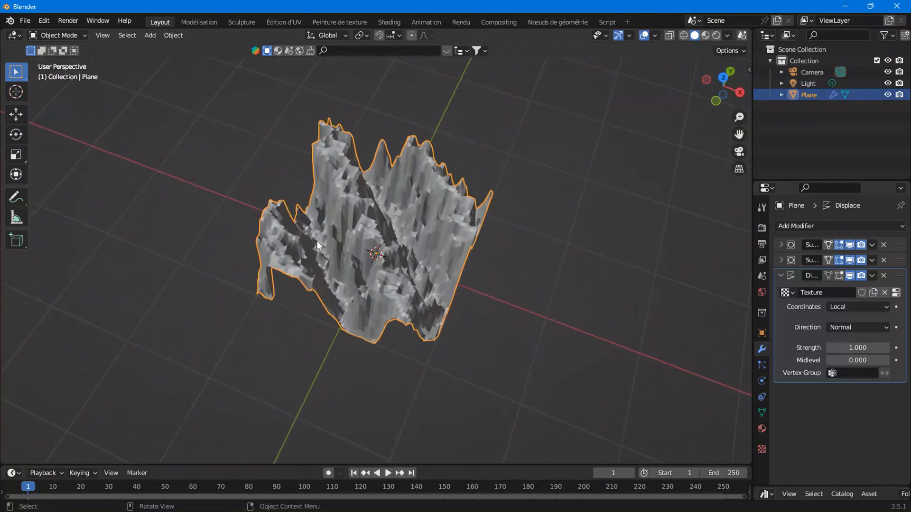
mouse_move(380, 238)
middle_down()
mouse_move(396, 264)
mouse_move(380, 237)
middle_up()
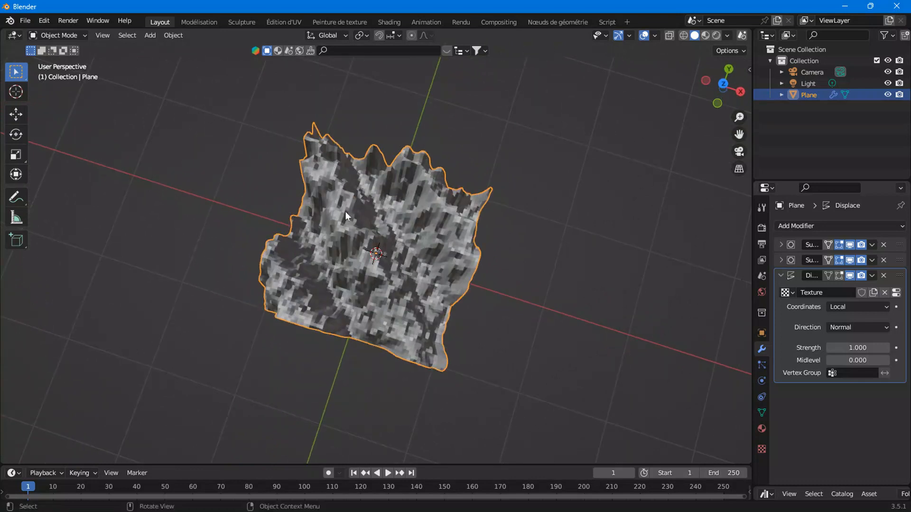
middle_drag(450, 197, 422, 253)
Step: Set the Displace modifier's texture coordinates to Object
click(838, 328)
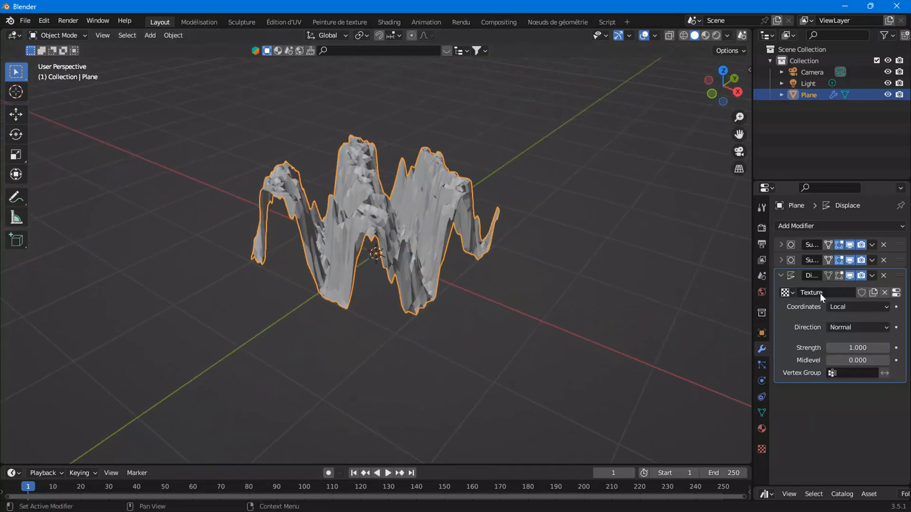
click(846, 307)
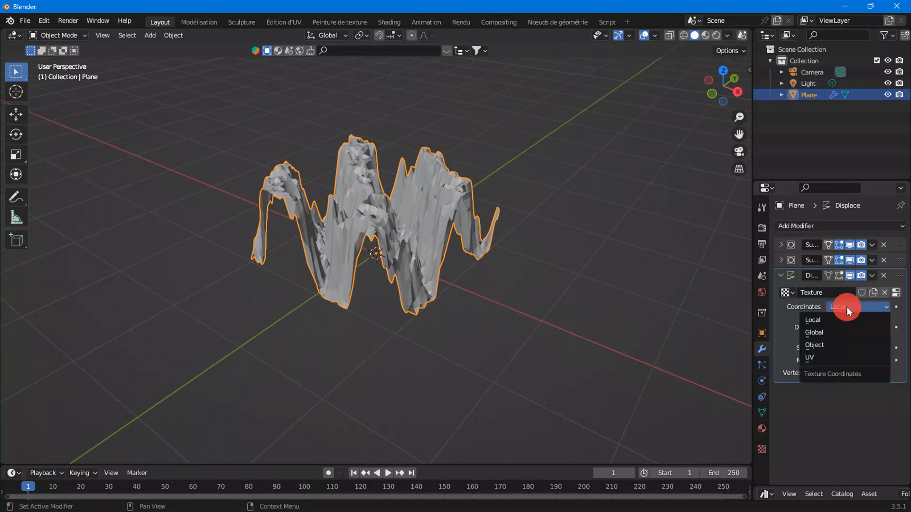
click(831, 345)
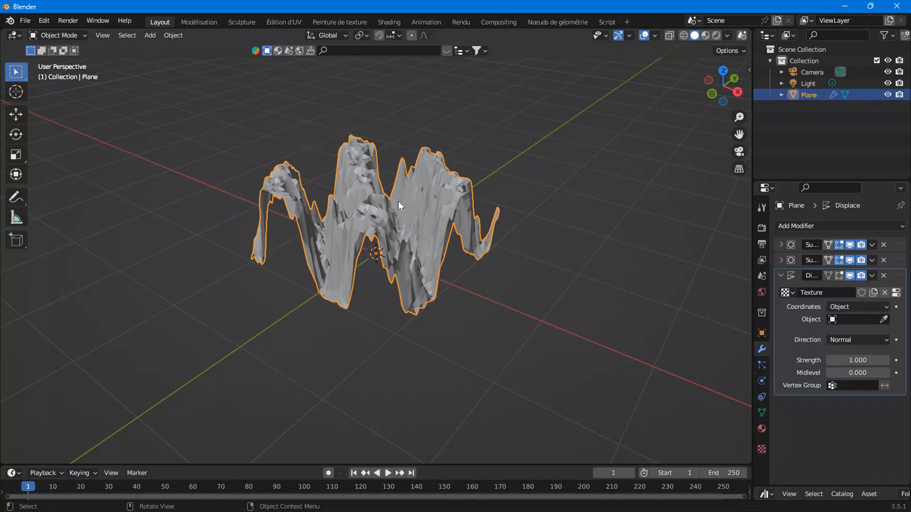
Step: Add a Plain Axes empty and raise it about 1.5 m along Z above the plane
shift+middle_drag(368, 209, 354, 224)
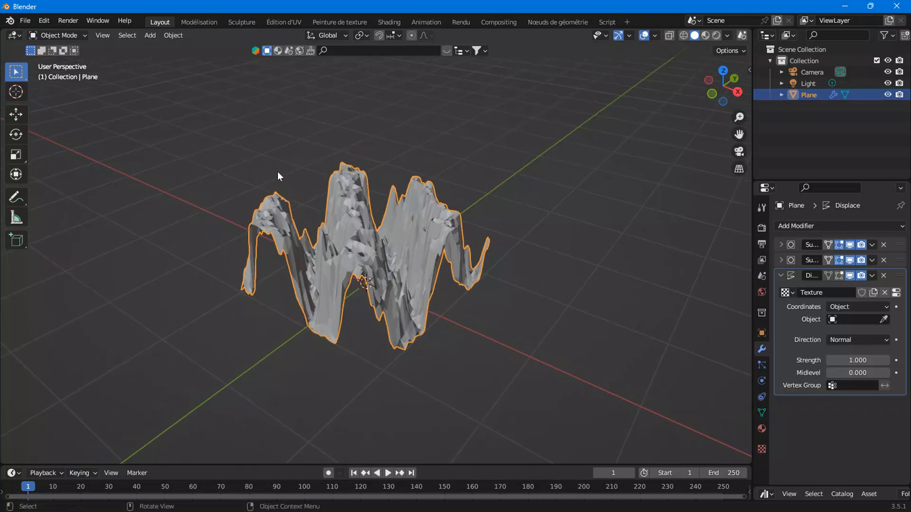
click(148, 36)
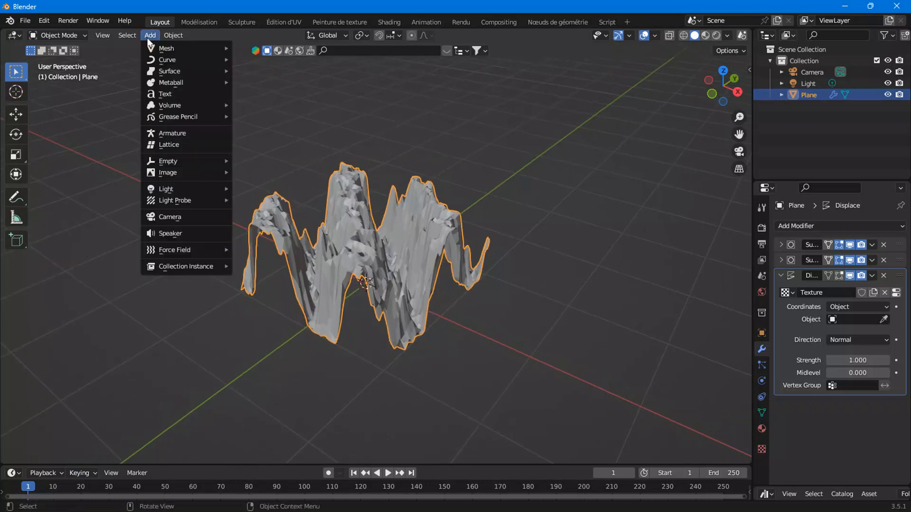
mouse_move(162, 162)
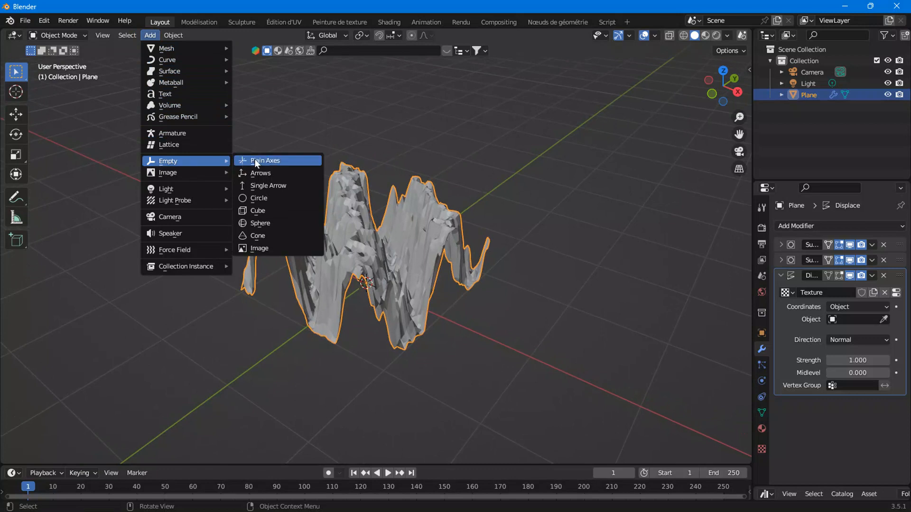
click(254, 159)
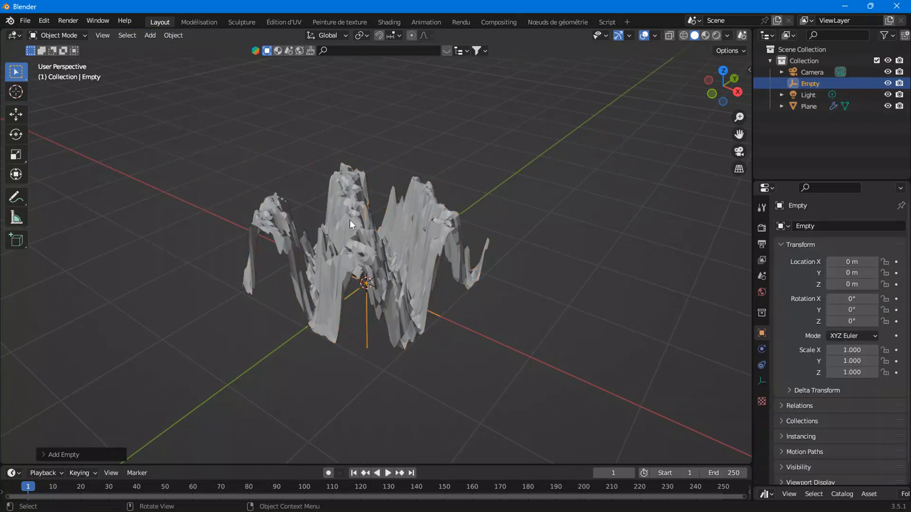
key(g)
key(z)
click(354, 101)
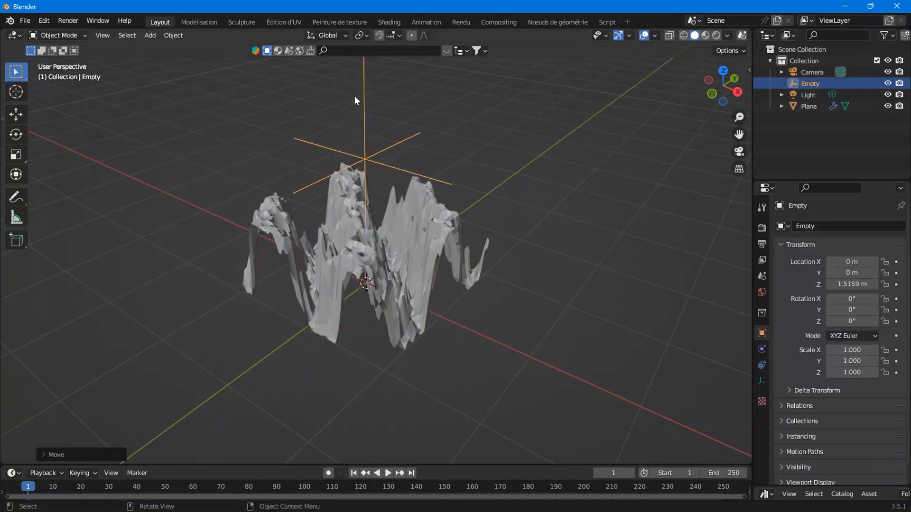
Step: Assign the empty as the coordinate object of the plane's Displace modifier
click(443, 232)
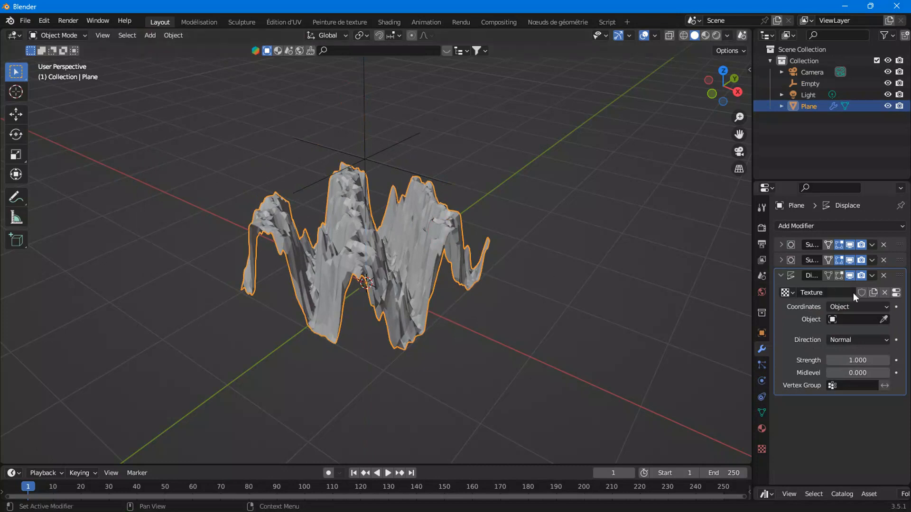
click(883, 319)
click(365, 153)
Step: Rotate the empty 45° around the Z axis and inspect the displaced terrain
click(363, 158)
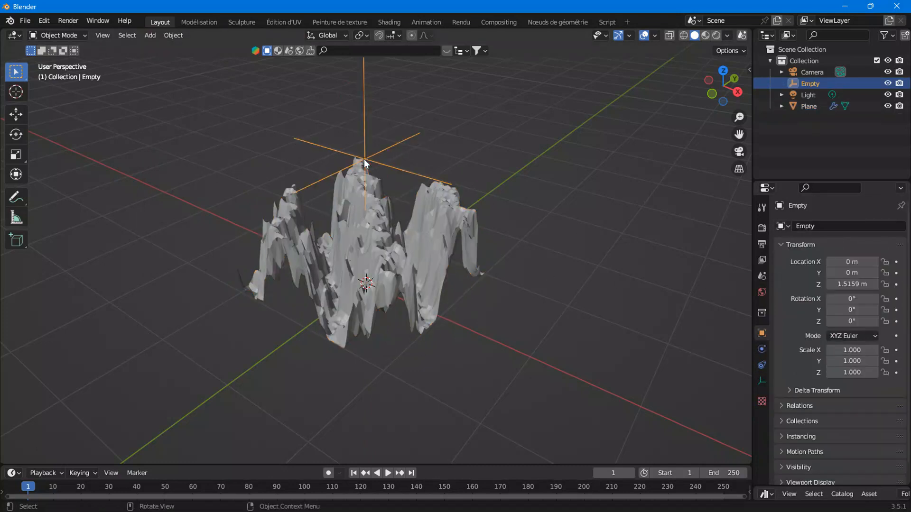
key(r)
key(z)
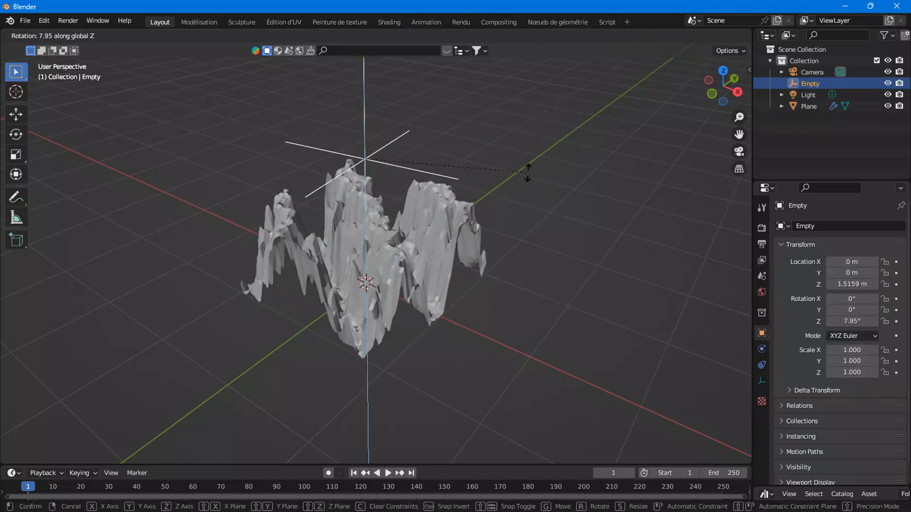
text(45)
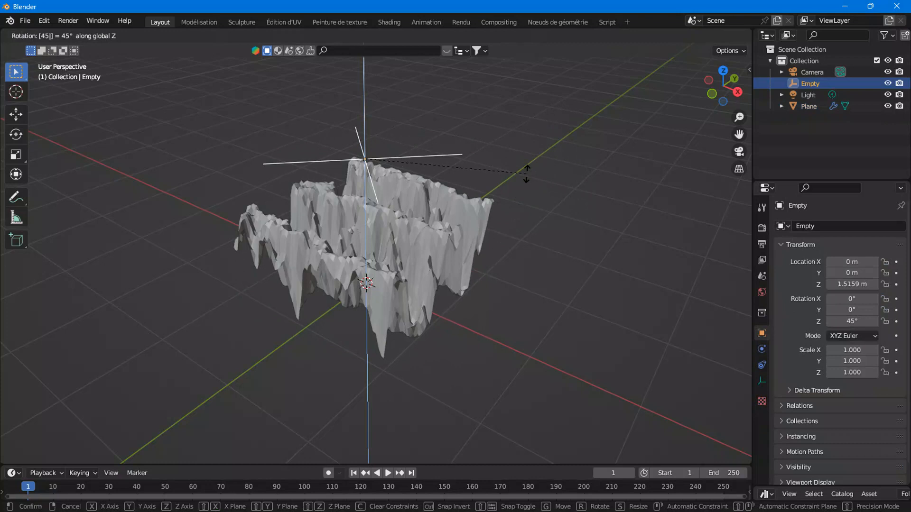
key(Return)
middle_drag(457, 246, 469, 264)
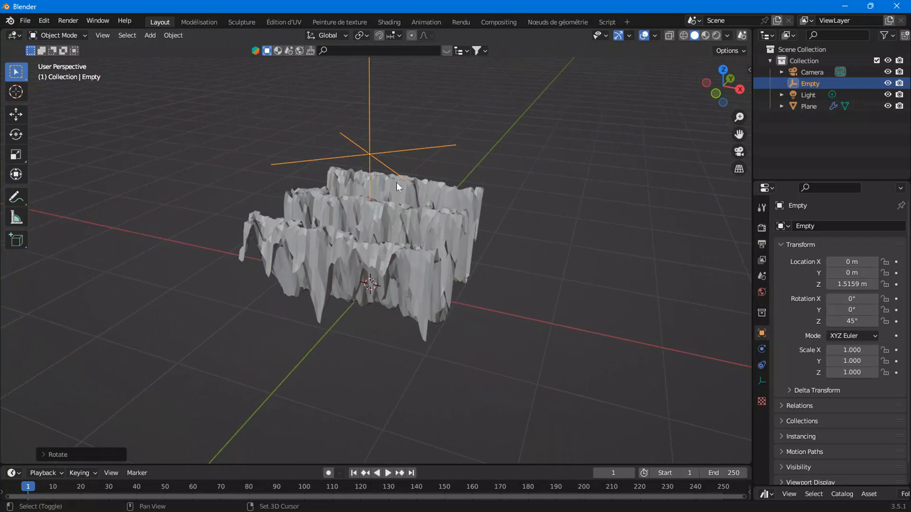
scroll(379, 233, up, 4)
shift+middle_drag(420, 278, 449, 273)
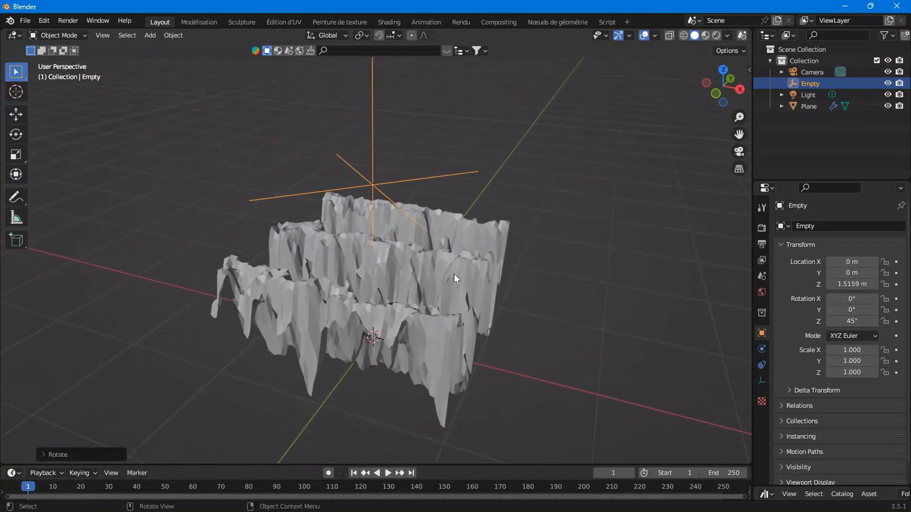
Step: Enable the Color Ramp on the plane's Marble texture and move its white stop to 0.747
click(401, 329)
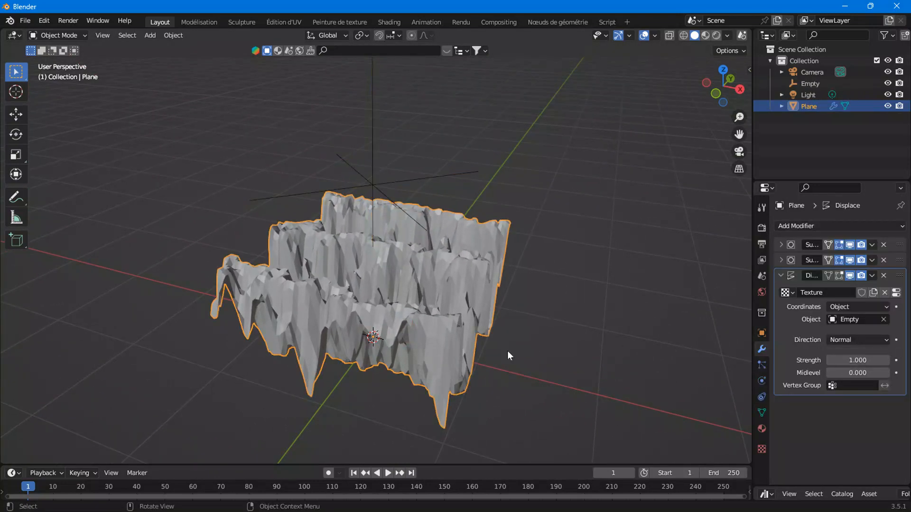
click(762, 449)
scroll(823, 365, down, 3)
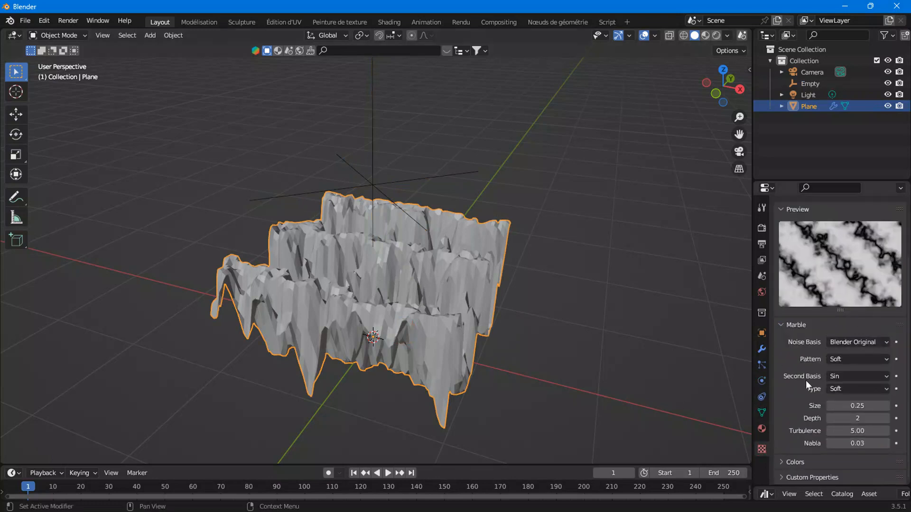
middle_drag(622, 321, 530, 322)
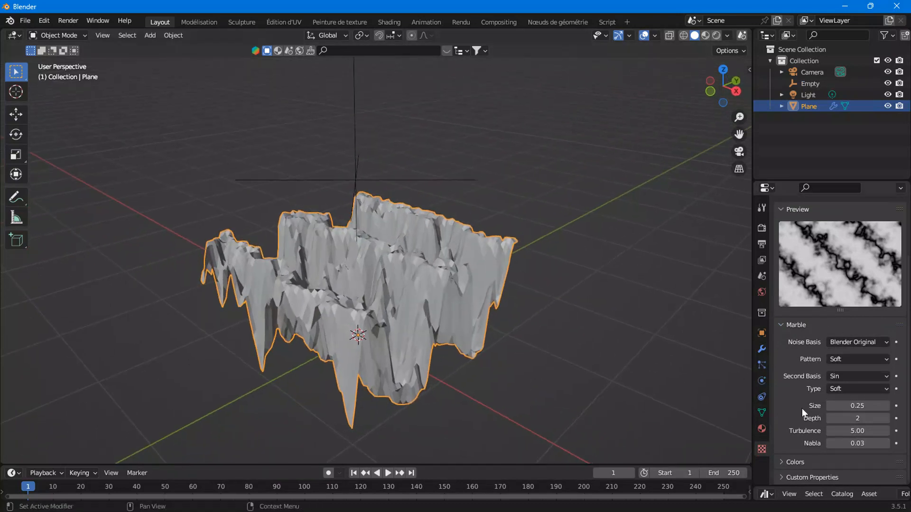
click(786, 464)
scroll(788, 456, down, 5)
scroll(792, 453, down, 1)
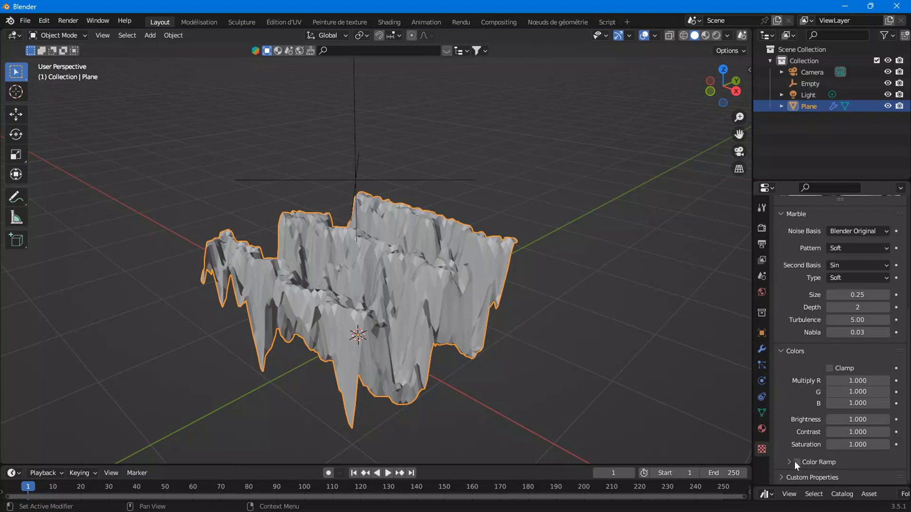
click(790, 462)
scroll(797, 455, down, 1)
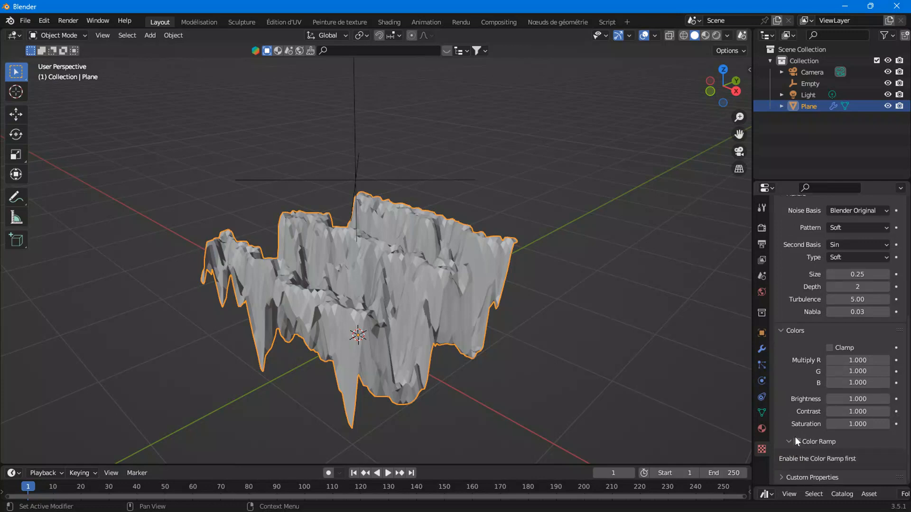
click(797, 441)
scroll(801, 430, down, 1)
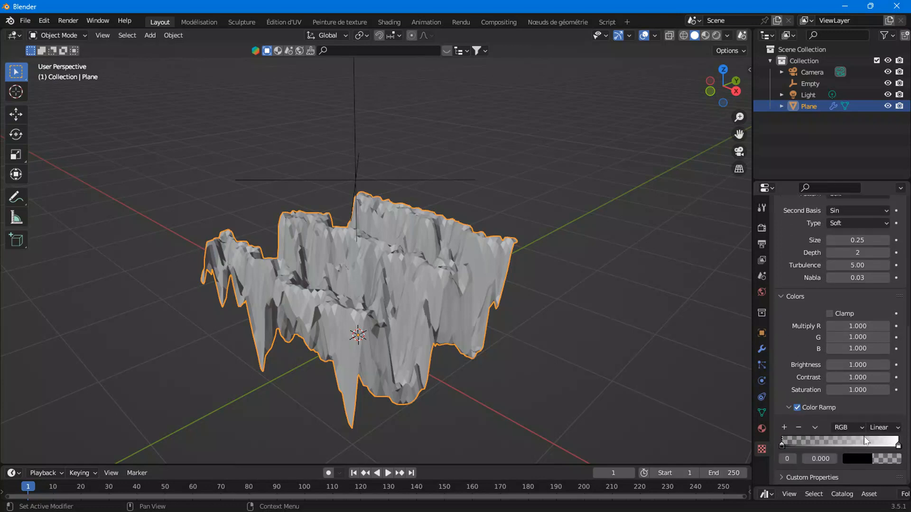
drag(897, 449, 869, 446)
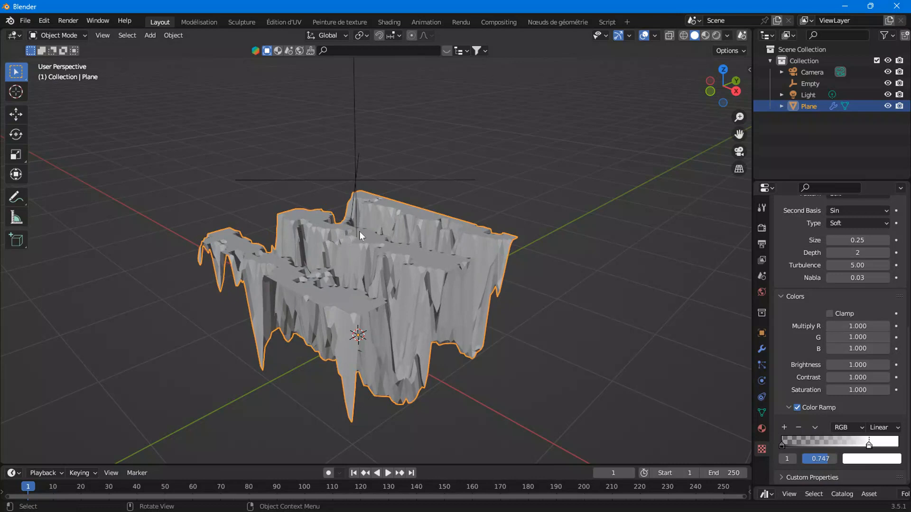
middle_drag(437, 266, 377, 268)
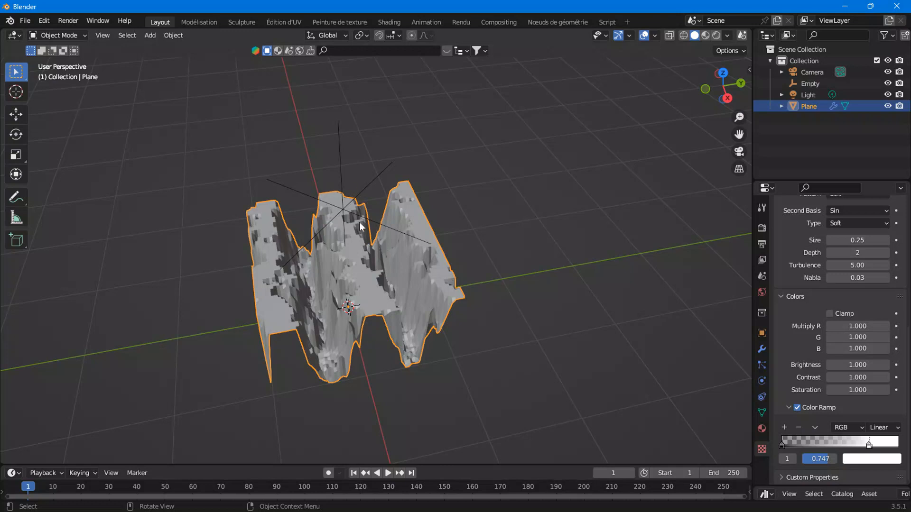
Step: Scale the empty up by about 1.82 to enlarge the marble pattern on the terrain
key(s)
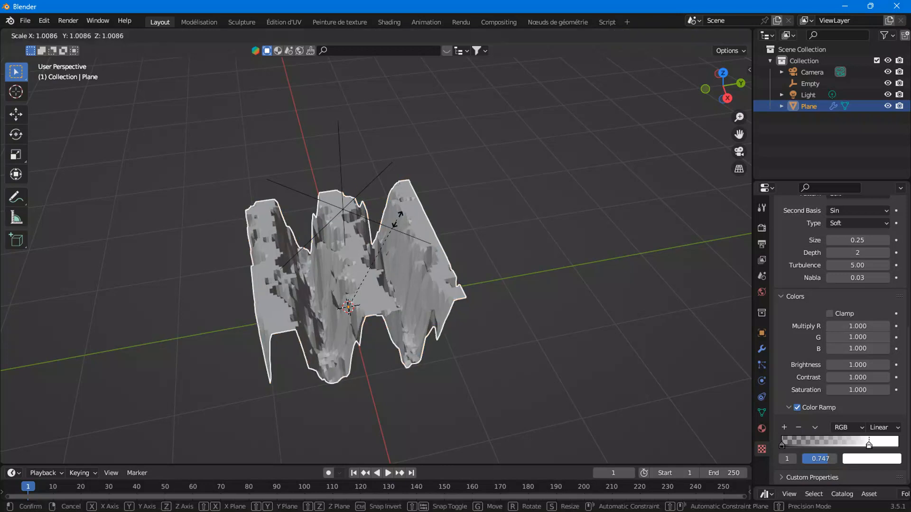
click(395, 221)
click(356, 215)
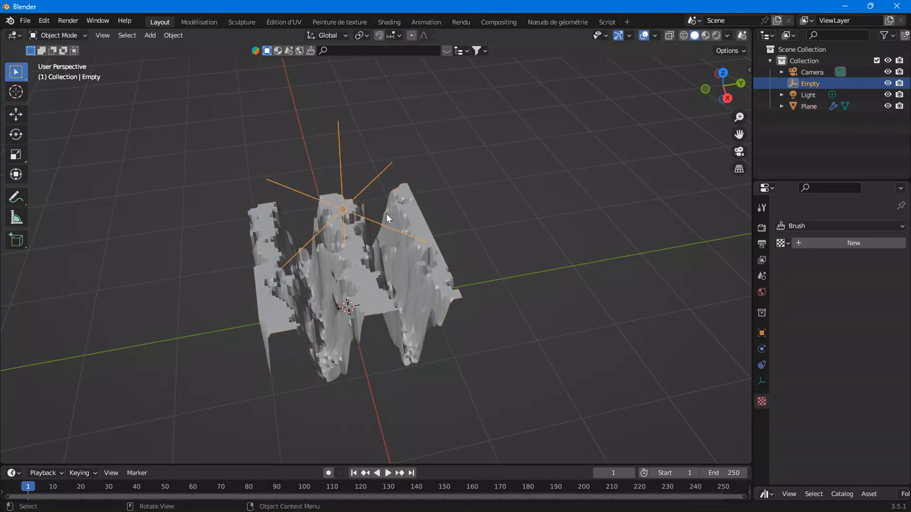
key(s)
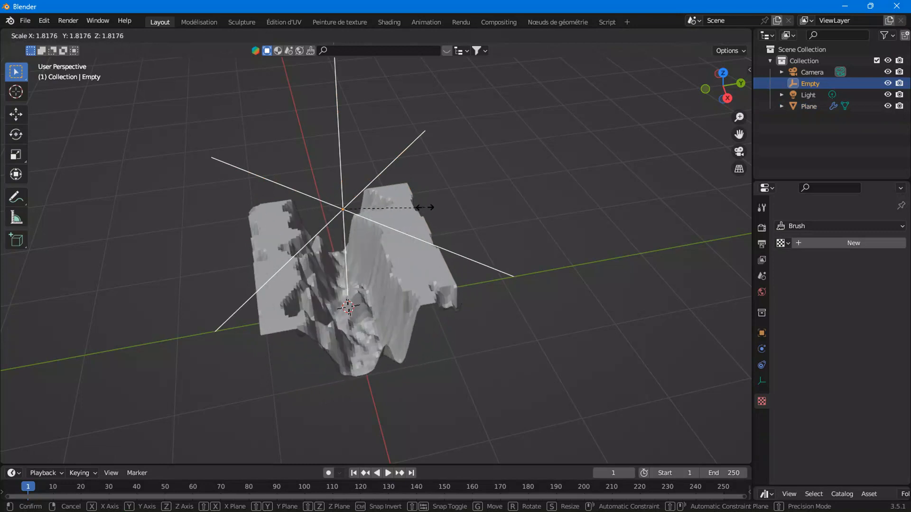
click(427, 206)
Step: Fine-tune the cliff shape by slightly rescaling the empty and shifting it a little along the Y axis
middle_drag(427, 206, 354, 305)
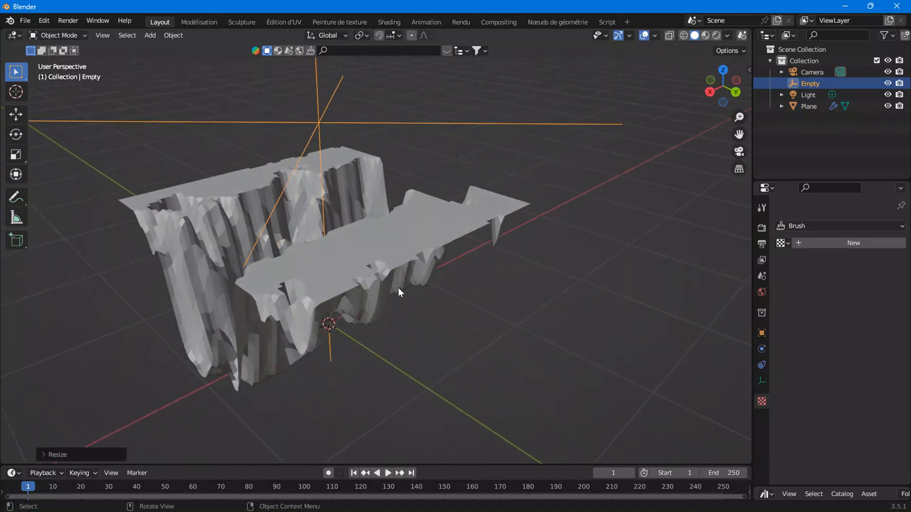
middle_drag(467, 245, 425, 309)
scroll(425, 309, up, 1)
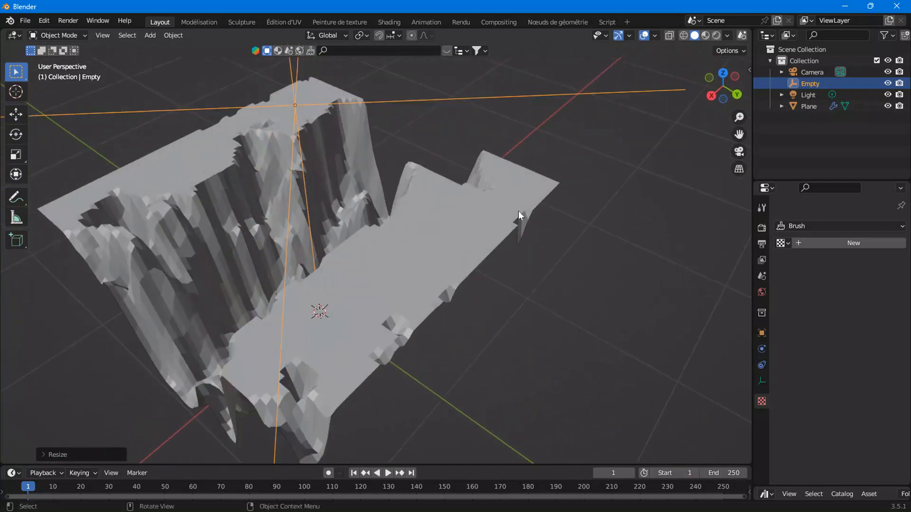
scroll(302, 361, down, 2)
middle_drag(297, 335, 340, 340)
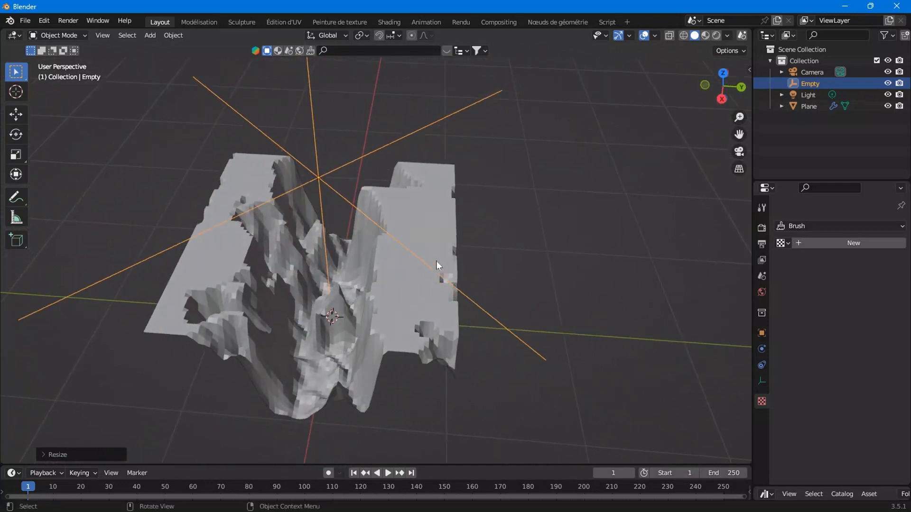
key(s)
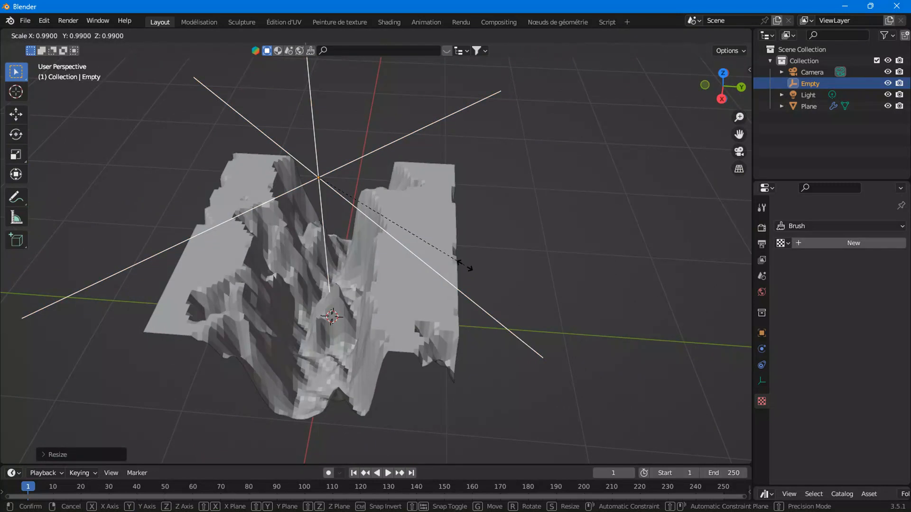
click(472, 265)
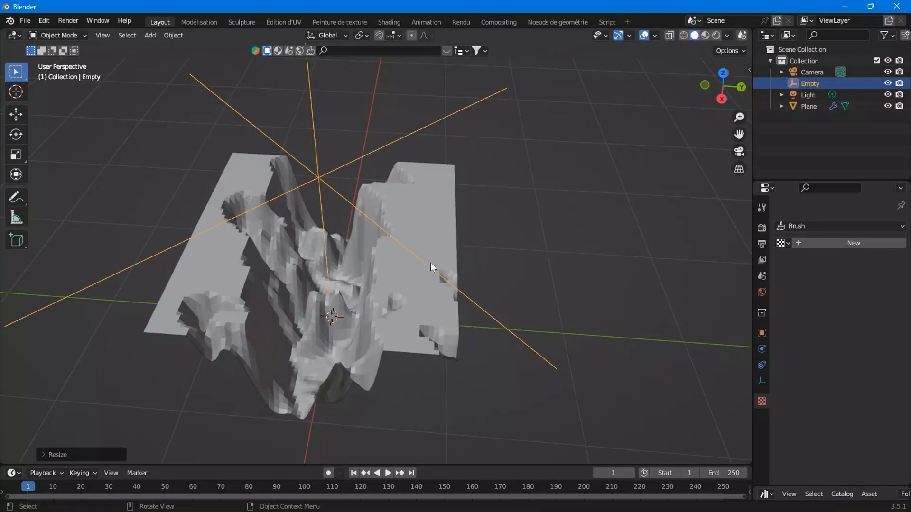
key(g)
key(y)
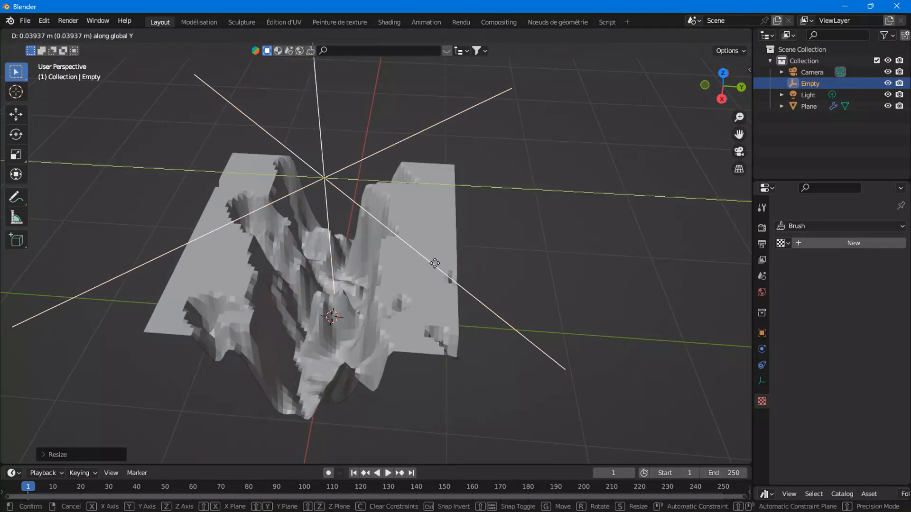
click(442, 264)
key(s)
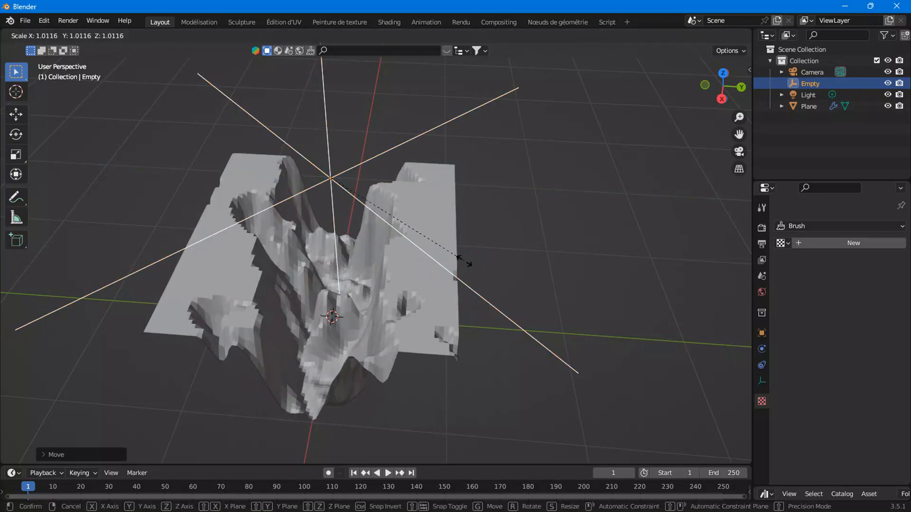
click(466, 261)
Step: Stretch the terrain plane along the X axis to lengthen the cliff, and check its shape
middle_drag(466, 261, 373, 275)
mouse_move(337, 249)
middle_down()
mouse_move(204, 286)
mouse_move(294, 255)
mouse_move(324, 261)
middle_up()
click(375, 248)
key(s)
key(x)
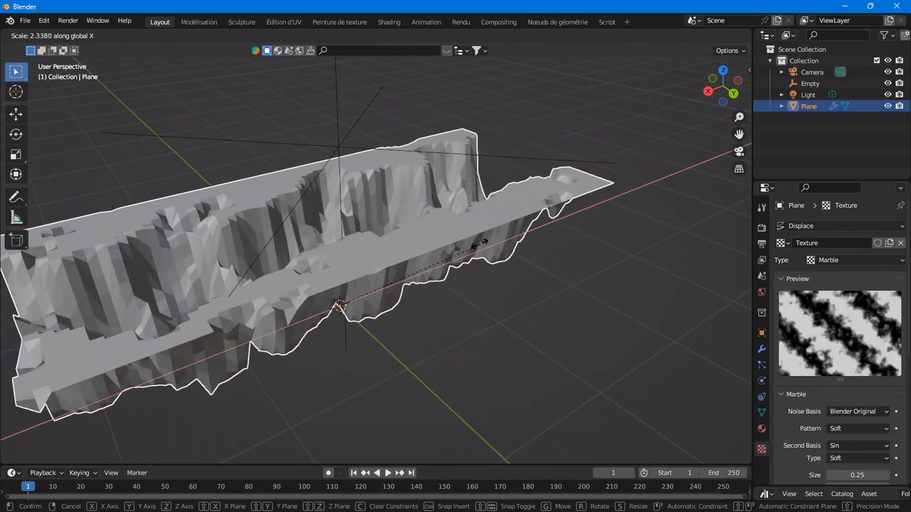
click(416, 269)
middle_drag(349, 313, 407, 291)
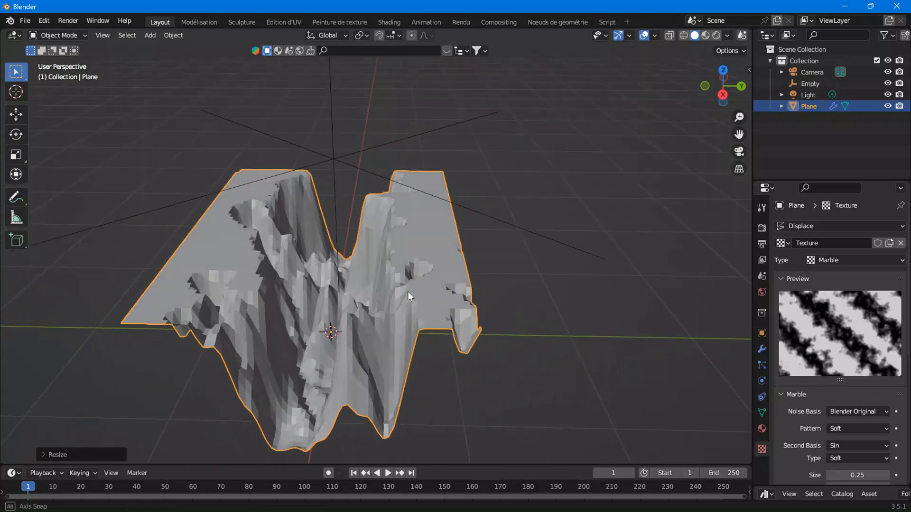
Step: Duplicate the plane's second Subdivision modifier above the Displace modifier to give the terrain a finer mesh, and inspect the cliff
scroll(803, 399, down, 8)
scroll(815, 399, up, 2)
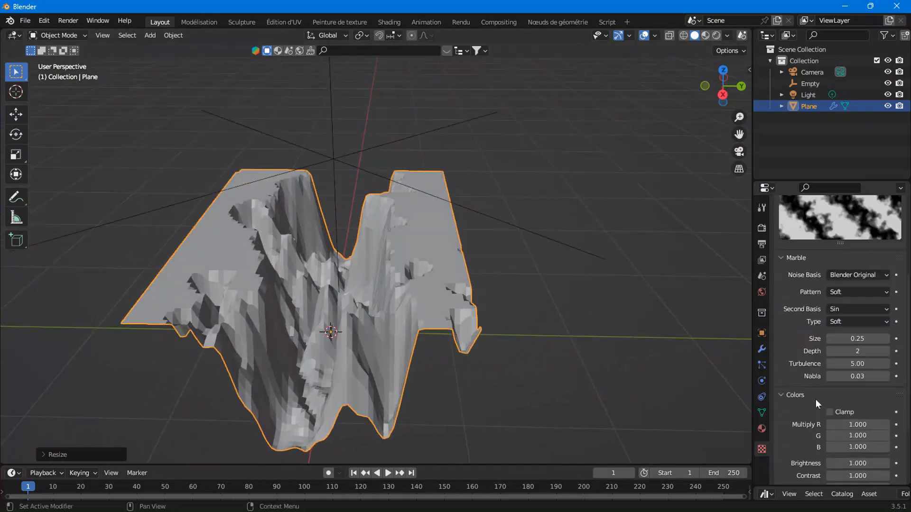
click(761, 349)
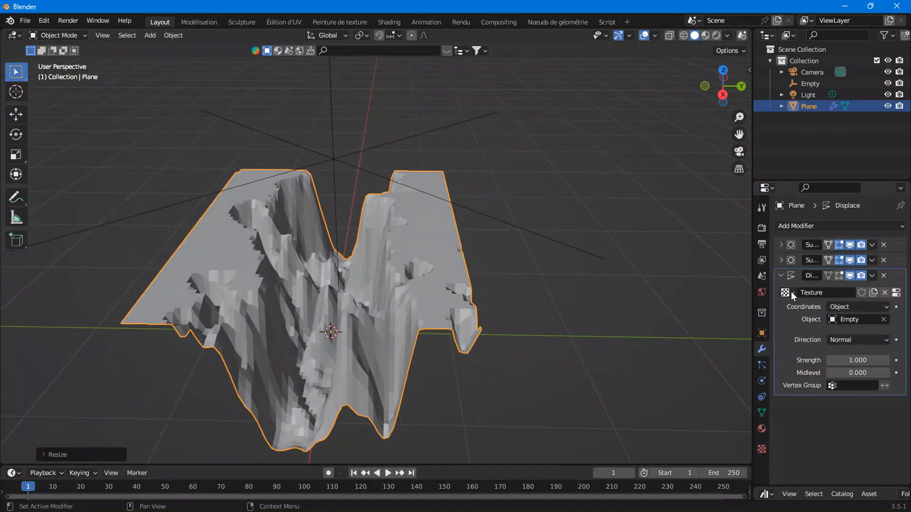
click(781, 276)
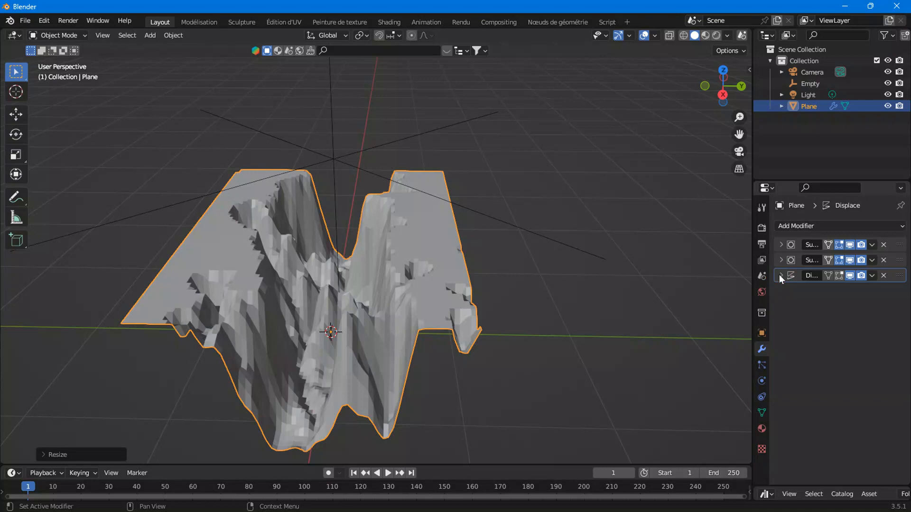
click(870, 260)
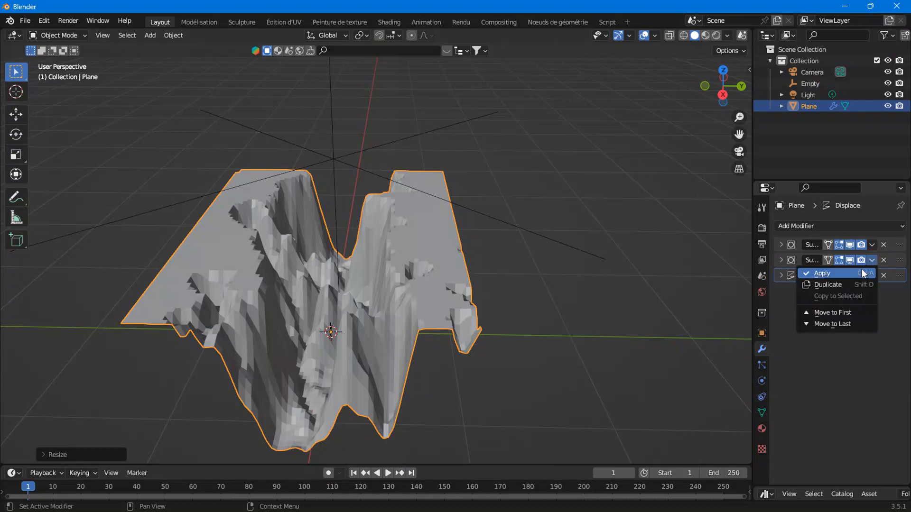
click(888, 260)
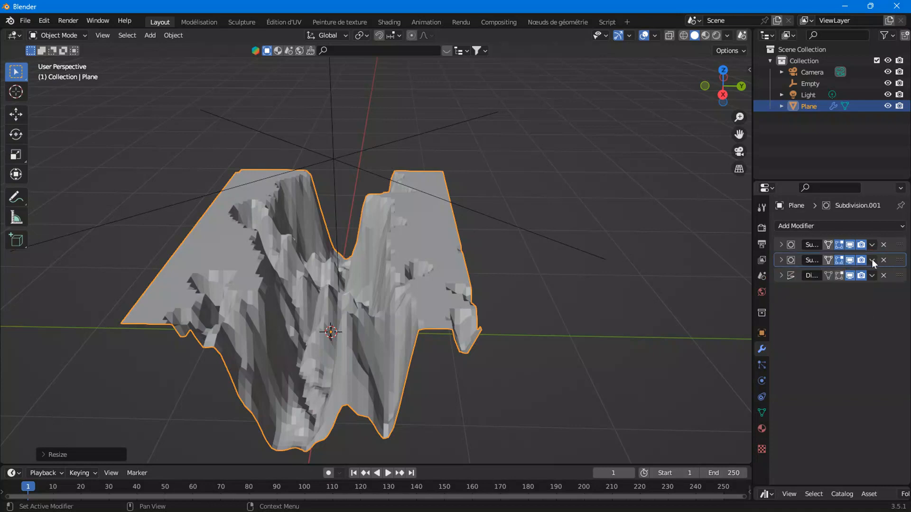
click(872, 260)
click(841, 283)
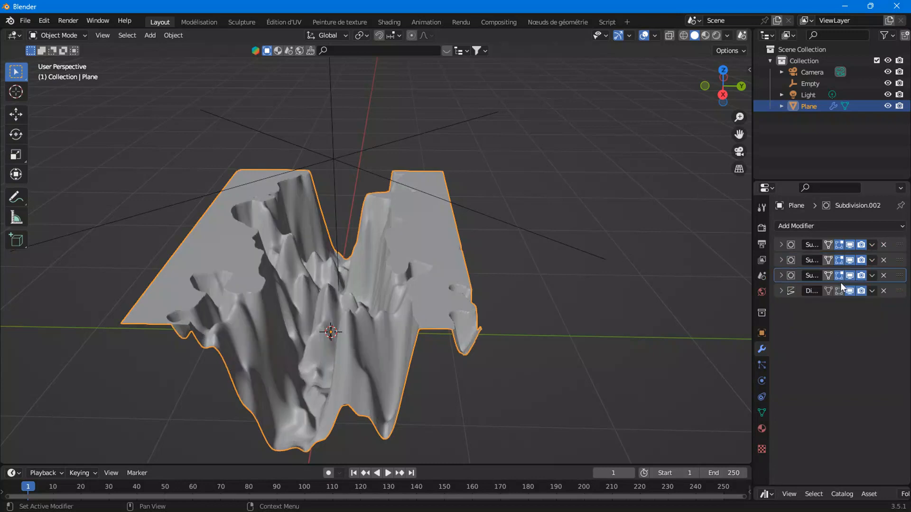
middle_drag(515, 351, 371, 352)
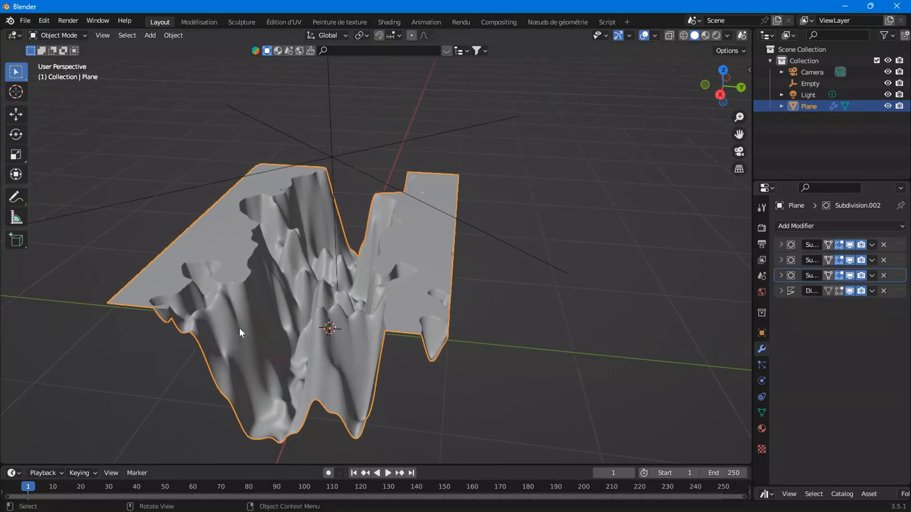
Step: Try the Sharp pattern on the plane's Marble texture, check the cliff shape, and set the pattern back to Soft
click(762, 450)
scroll(824, 331, down, 7)
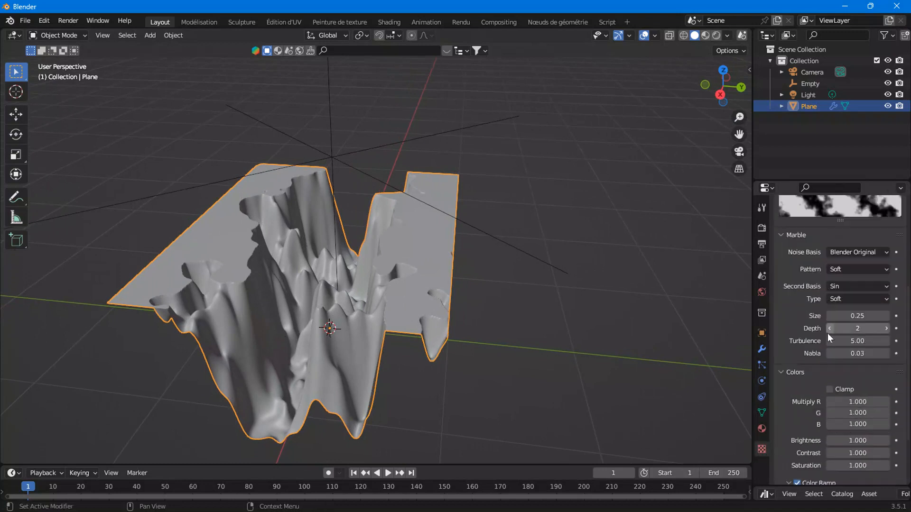
mouse_move(394, 288)
middle_down()
mouse_move(422, 272)
mouse_move(403, 283)
mouse_move(417, 290)
mouse_move(406, 293)
middle_up()
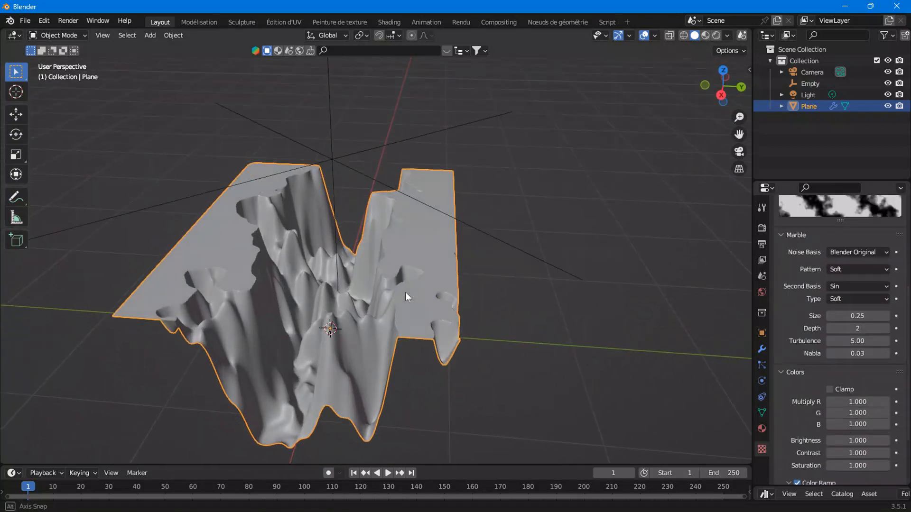
click(847, 271)
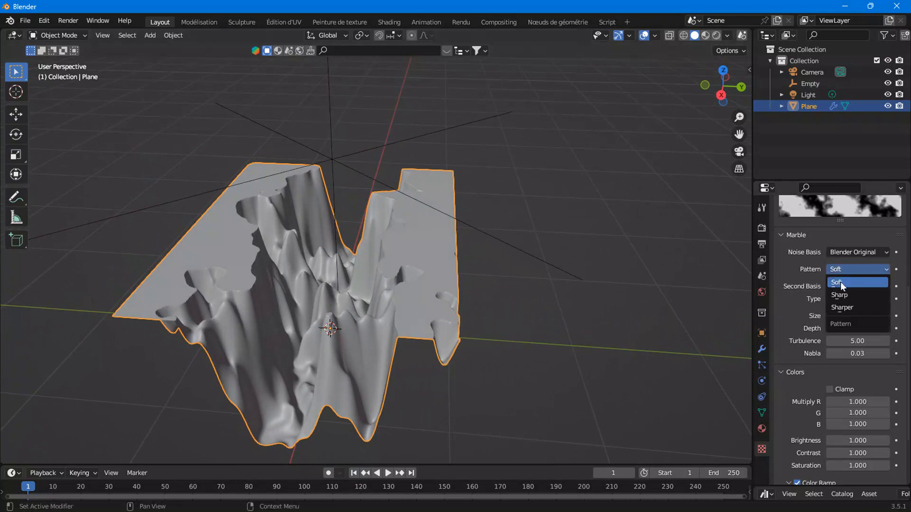
click(839, 295)
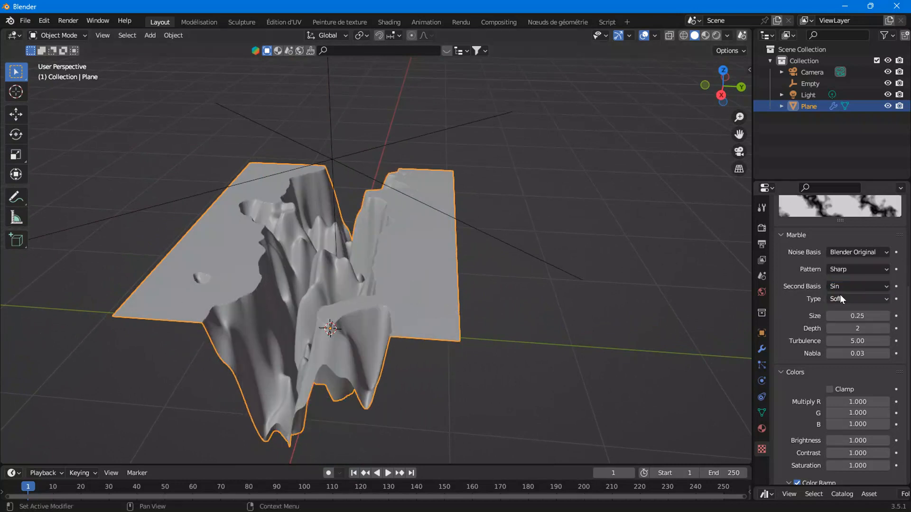
middle_drag(294, 384, 318, 306)
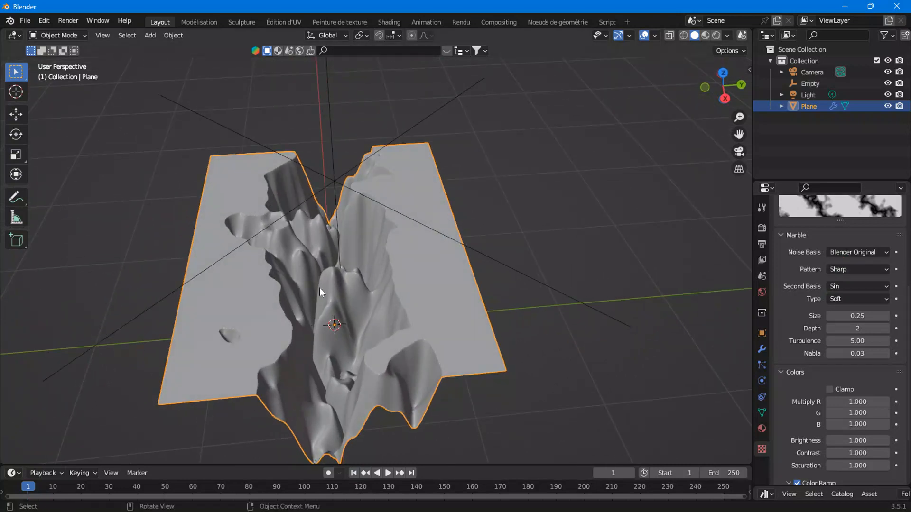
click(843, 289)
click(845, 270)
click(845, 270)
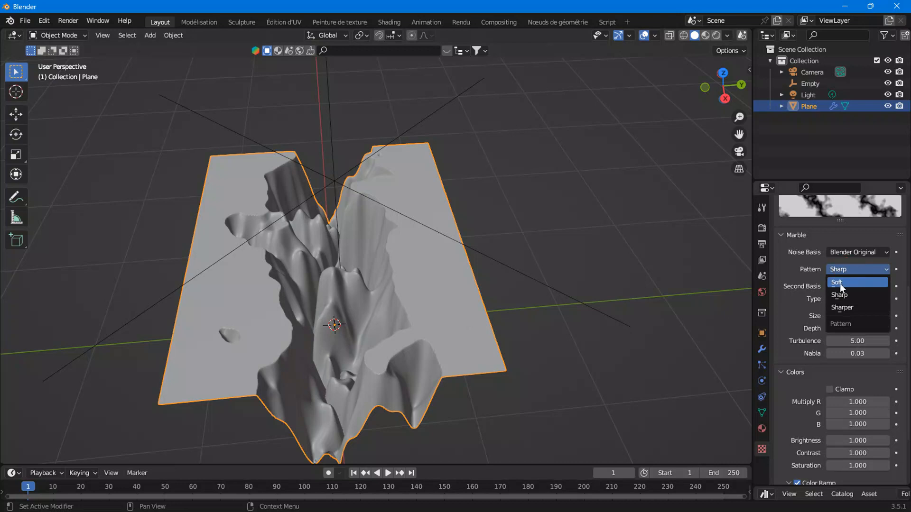
click(839, 284)
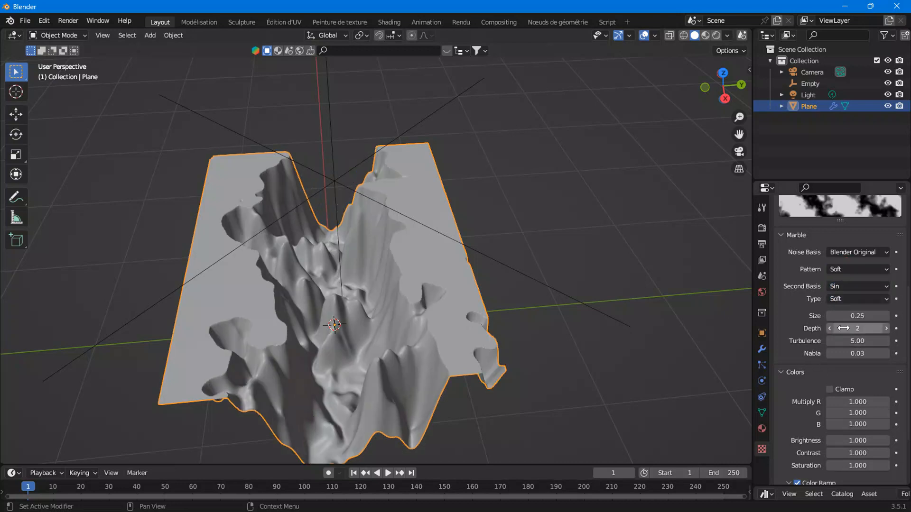
Step: Set the Marble texture's Size to 0.41 and its Depth to 5 for larger, more detailed cliffs
drag(852, 316, 870, 316)
middle_drag(448, 349, 457, 298)
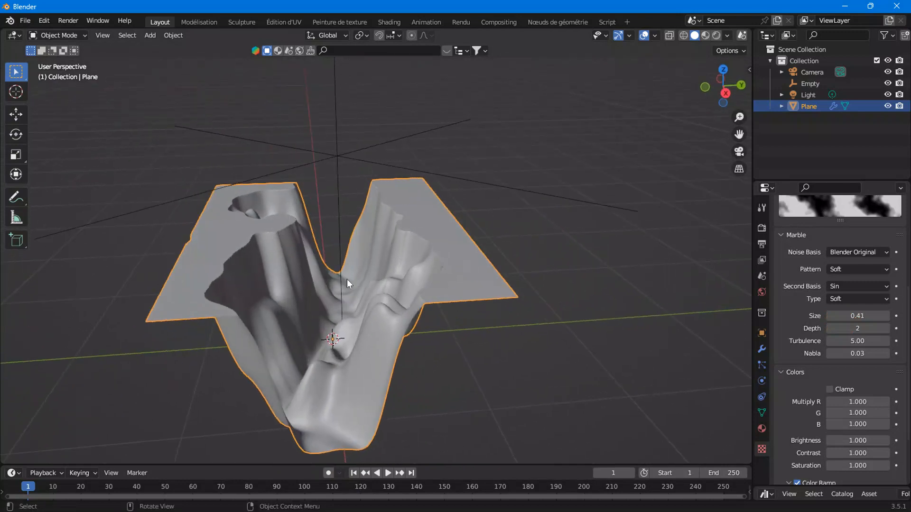
click(887, 329)
click(887, 329)
click(886, 329)
middle_drag(493, 351, 458, 349)
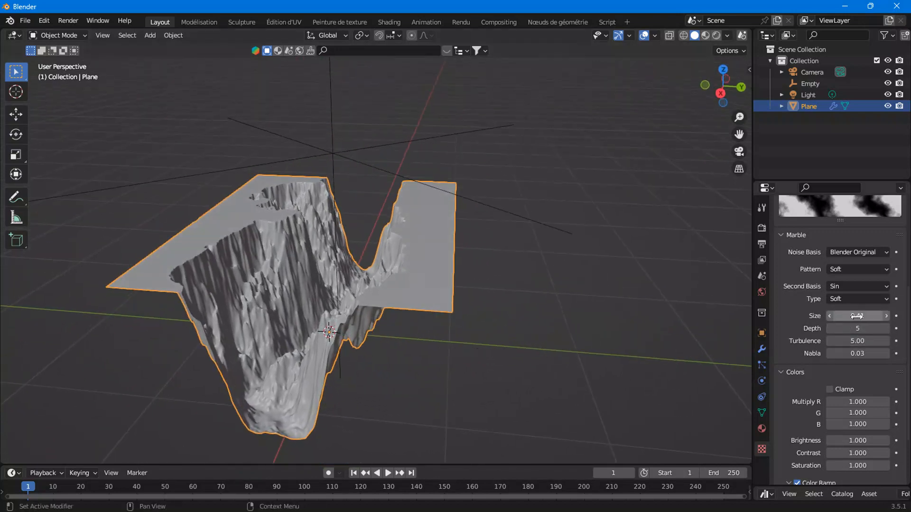
scroll(267, 286, up, 2)
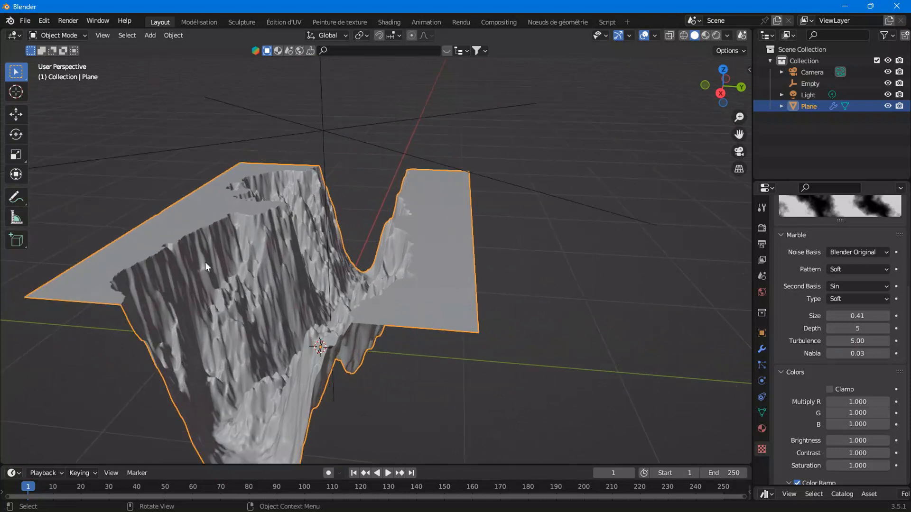
middle_drag(296, 308, 334, 309)
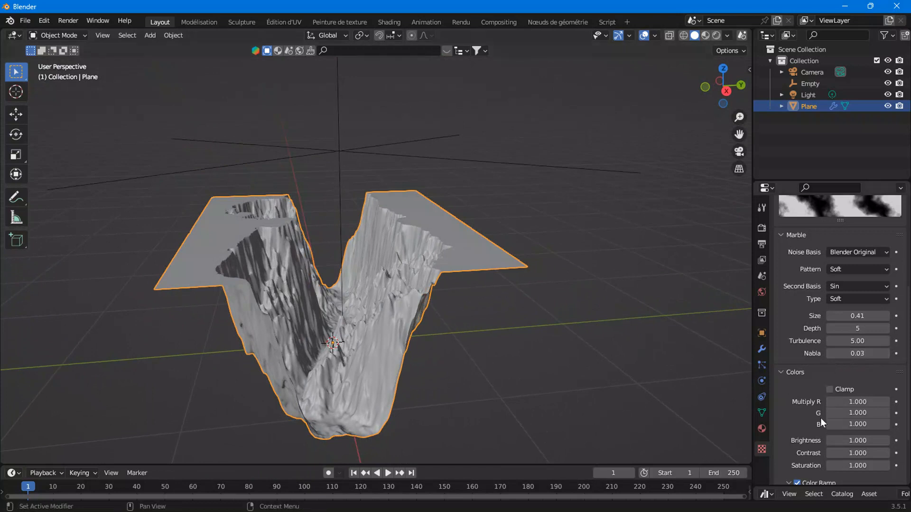
Step: Set the Marble texture's Brightness to 1.170 and Contrast to 0.670 to make the cliff shallower
scroll(821, 421, down, 2)
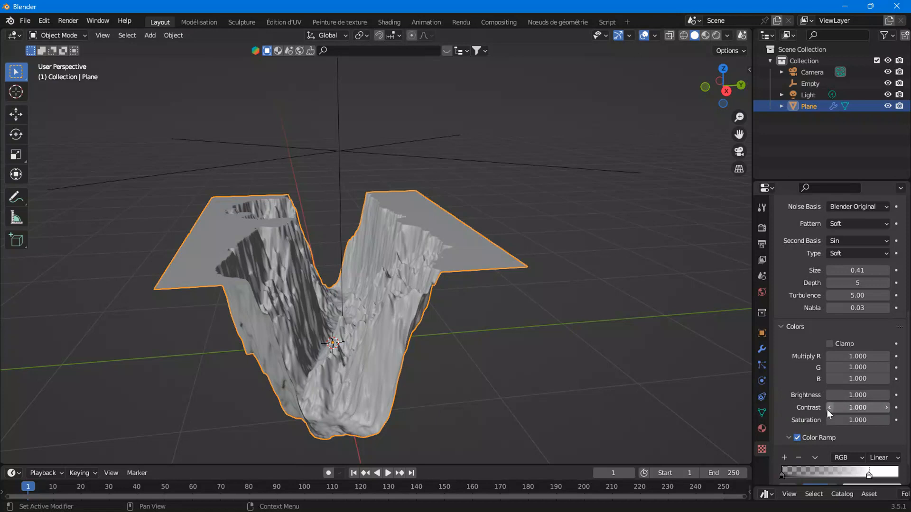
mouse_move(857, 407)
mouse_down()
mouse_move(826, 407)
mouse_move(869, 395)
mouse_move(853, 408)
mouse_up()
middle_drag(545, 370, 527, 363)
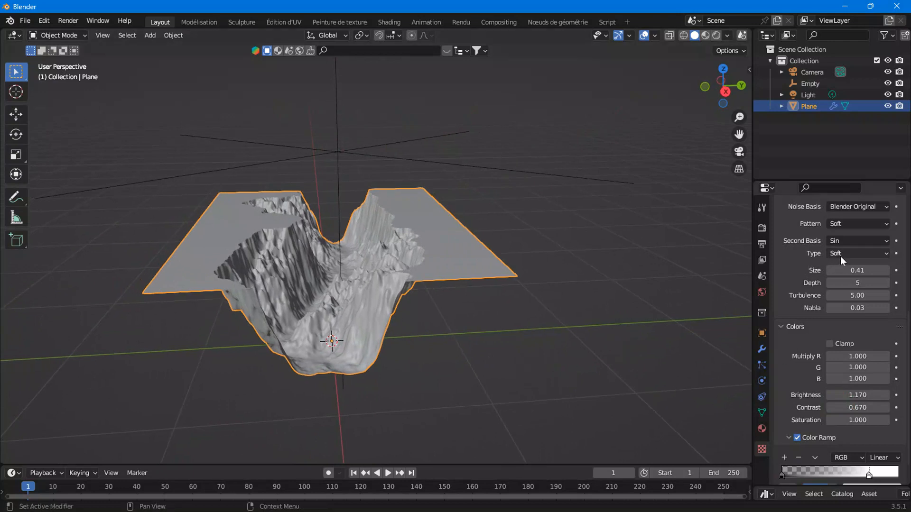
Step: Try the Hard noise type on the Marble texture with the Sin second basis, return it to Soft, and inspect the cliffs
scroll(847, 251, up, 3)
click(834, 310)
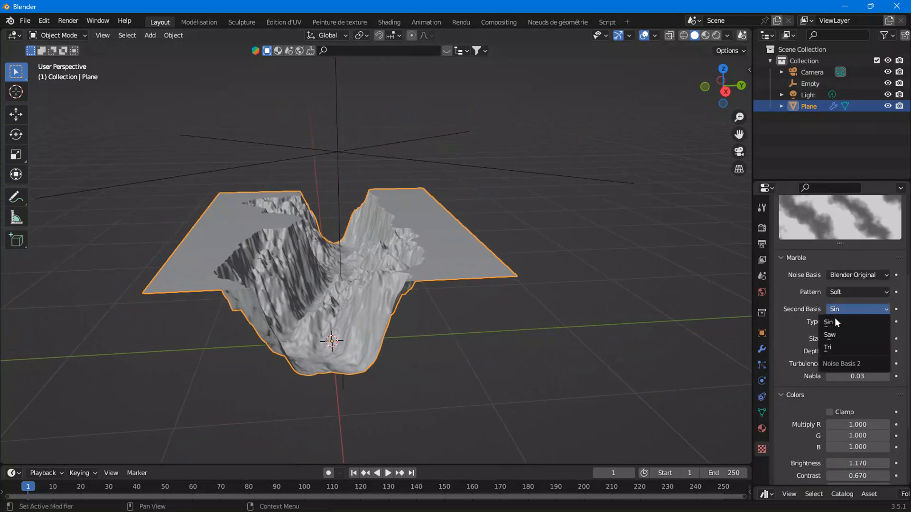
click(842, 322)
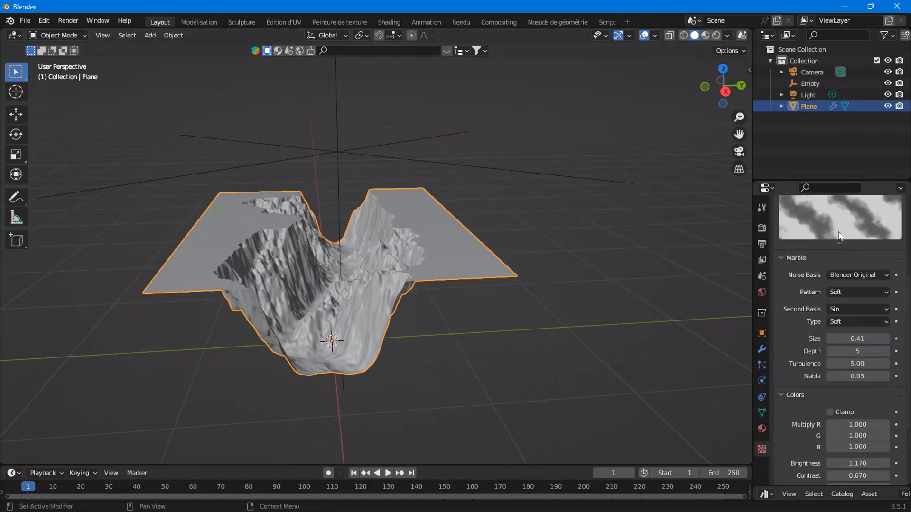
click(844, 320)
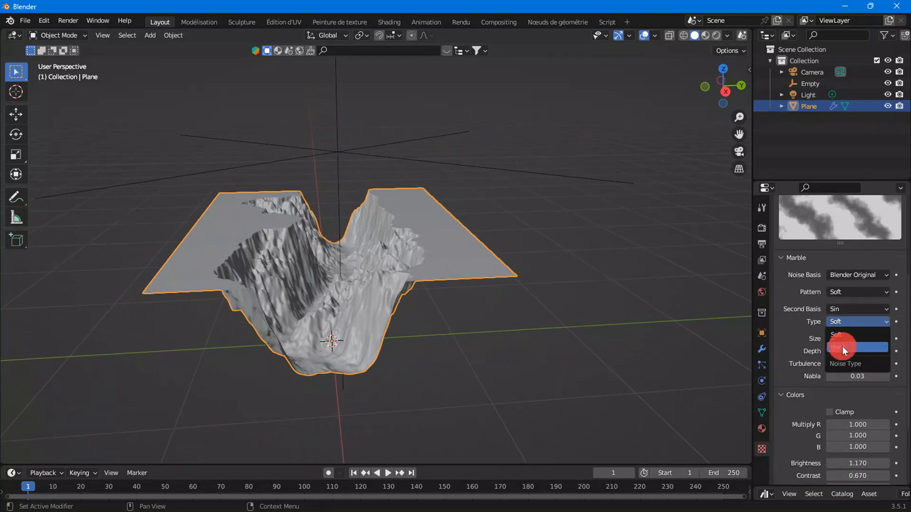
click(842, 347)
scroll(503, 355, up, 2)
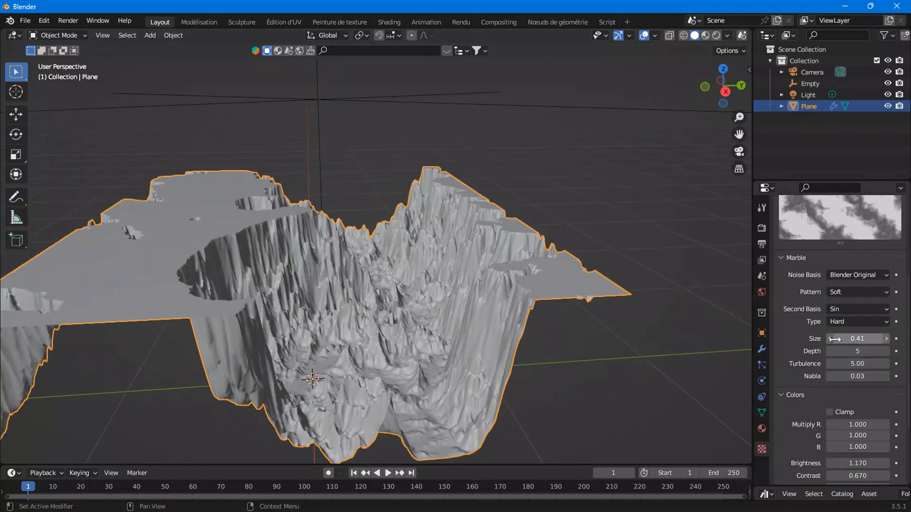
click(833, 323)
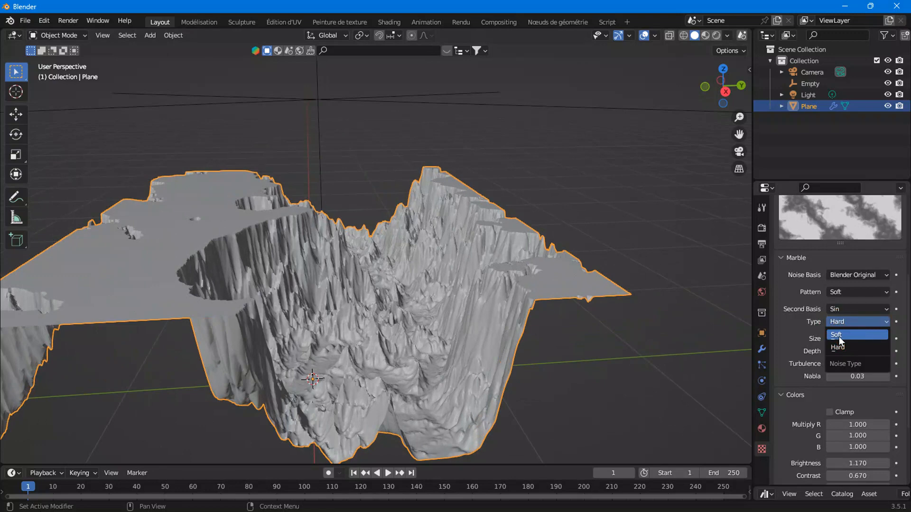
click(839, 336)
scroll(461, 288, down, 3)
mouse_move(445, 309)
middle_down()
mouse_move(379, 322)
mouse_move(409, 306)
mouse_move(427, 309)
middle_up()
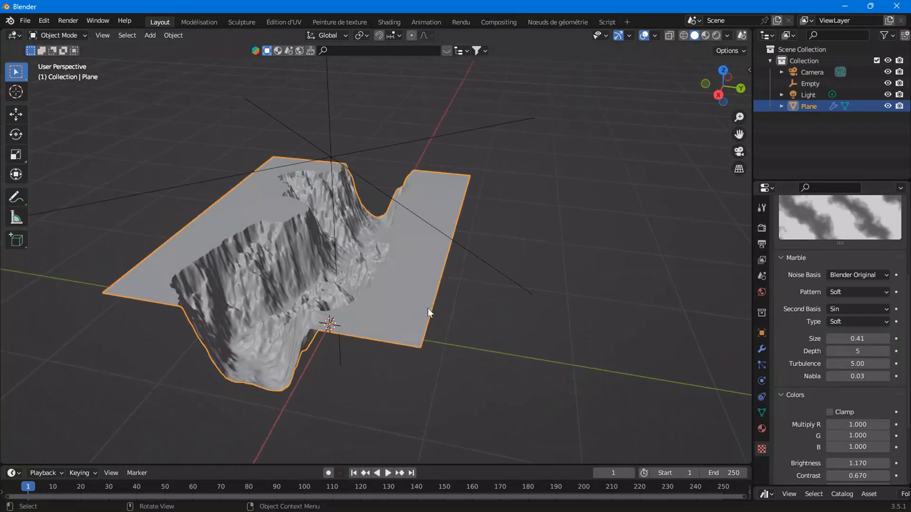
scroll(341, 328, up, 3)
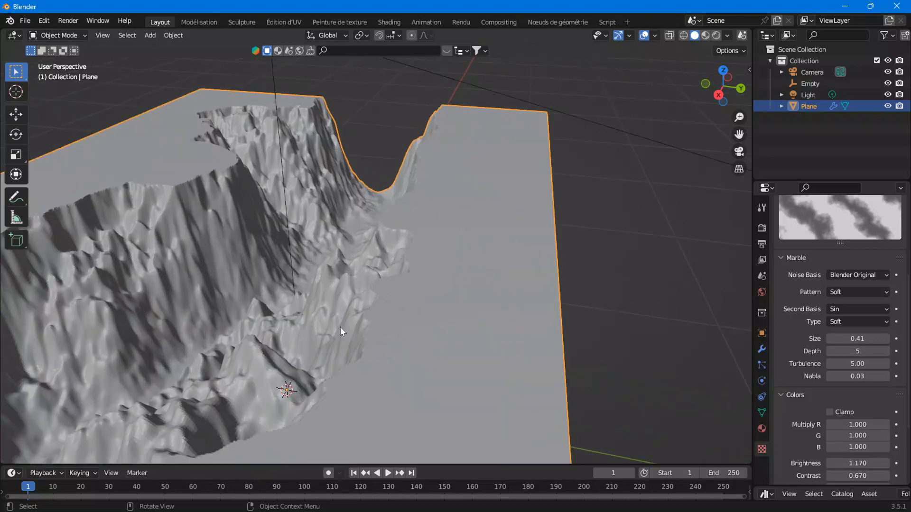
middle_drag(360, 312, 434, 288)
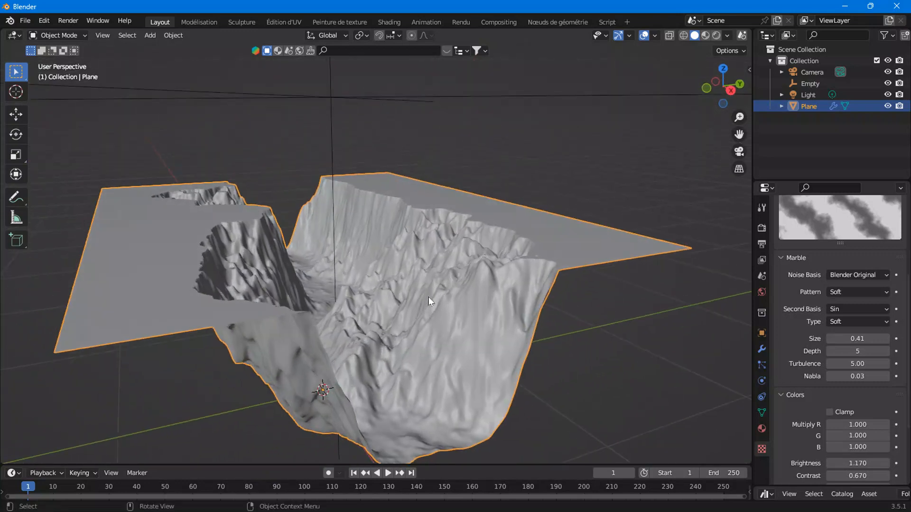